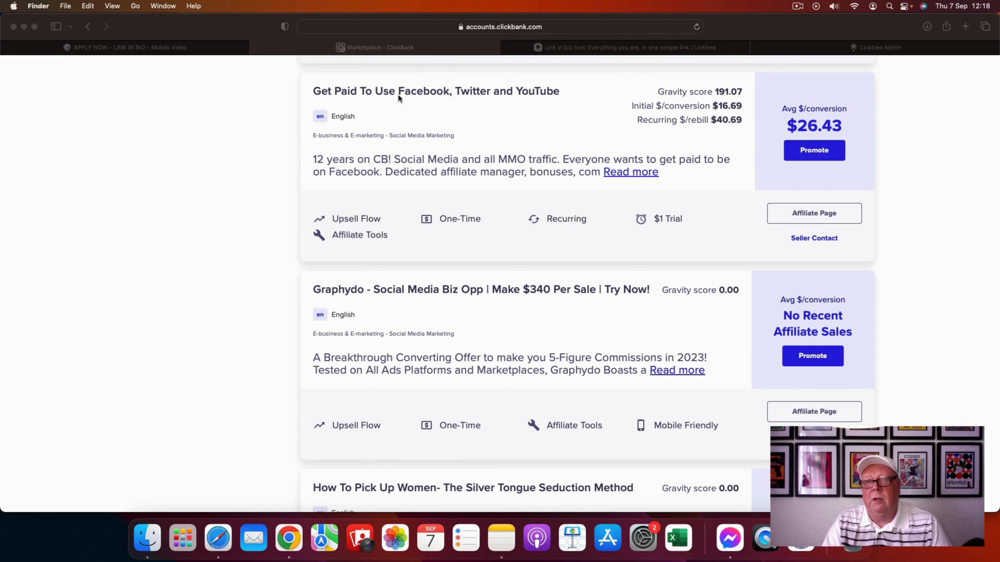
Step: Switch to the Linktree admin's appearance settings and apply the Mint theme to the profile page
left_click(588, 49)
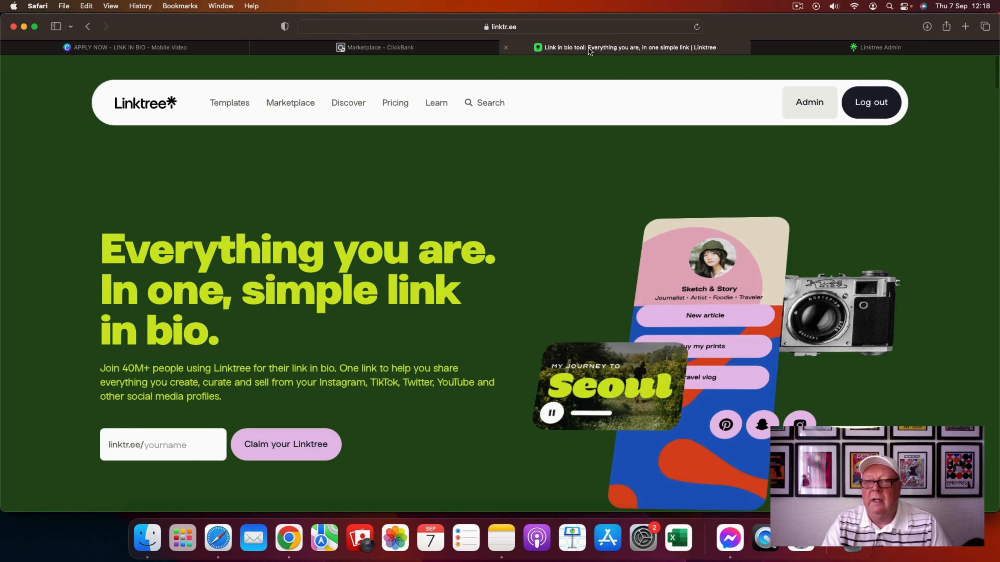
left_click(813, 49)
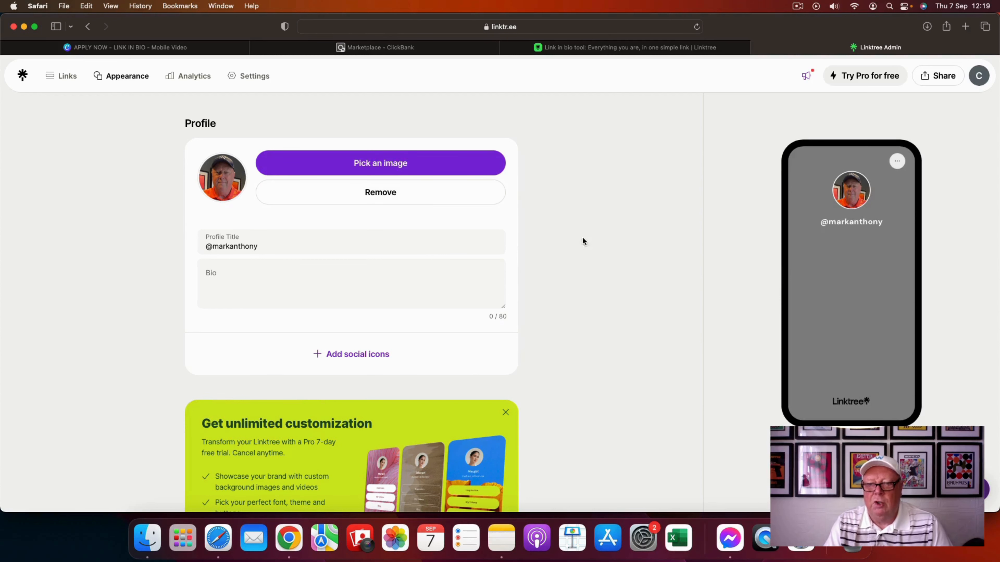
scroll(660, 340, "down", 5)
scroll(660, 341, "down", 15)
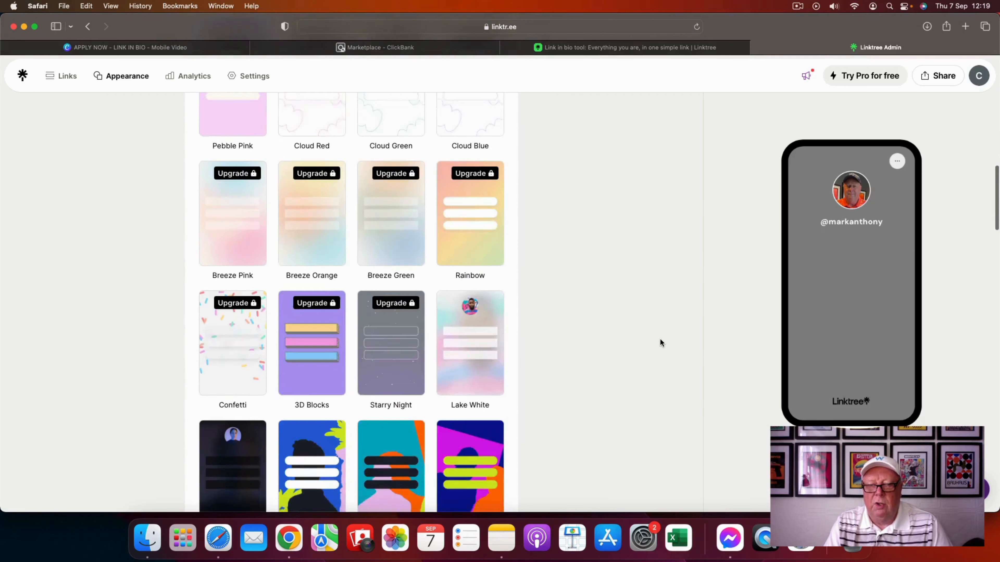
scroll(660, 339, "down", 6)
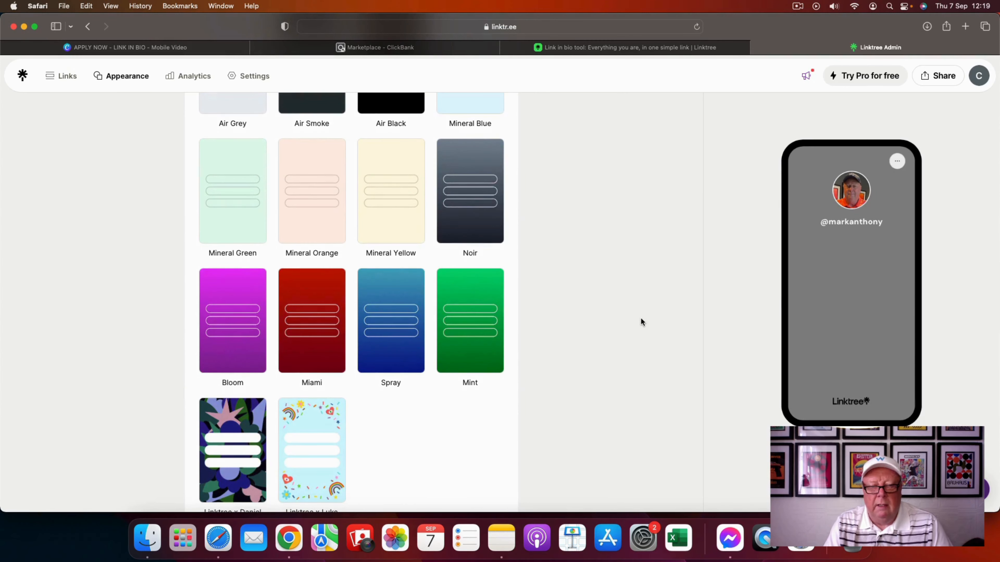
left_click(474, 297)
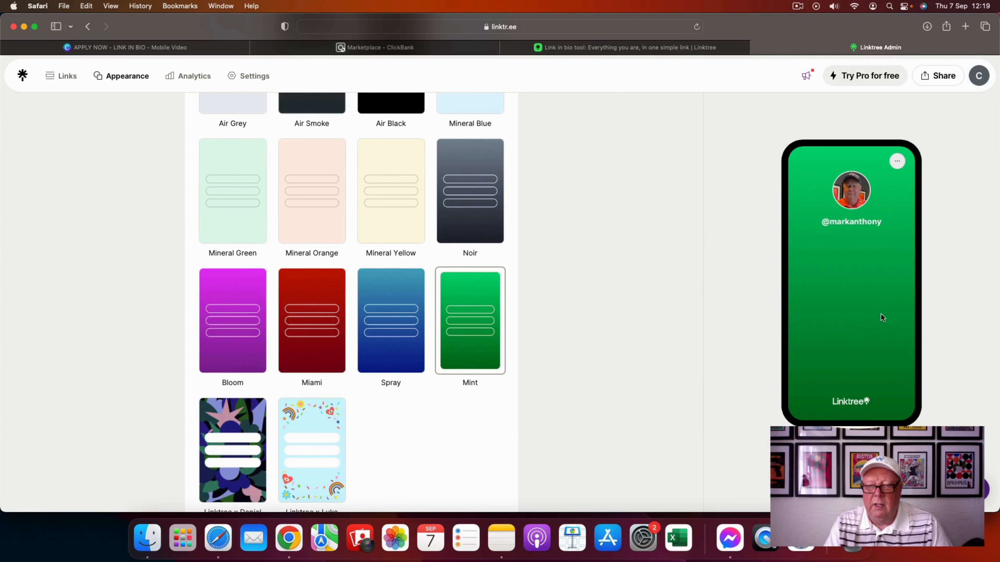
scroll(622, 274, "up", 15)
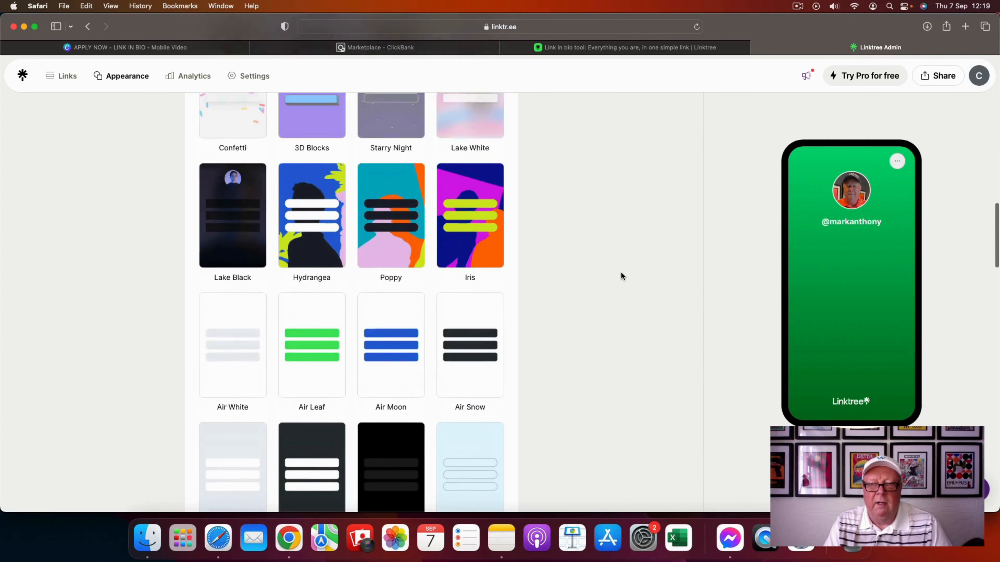
scroll(620, 273, "up", 15)
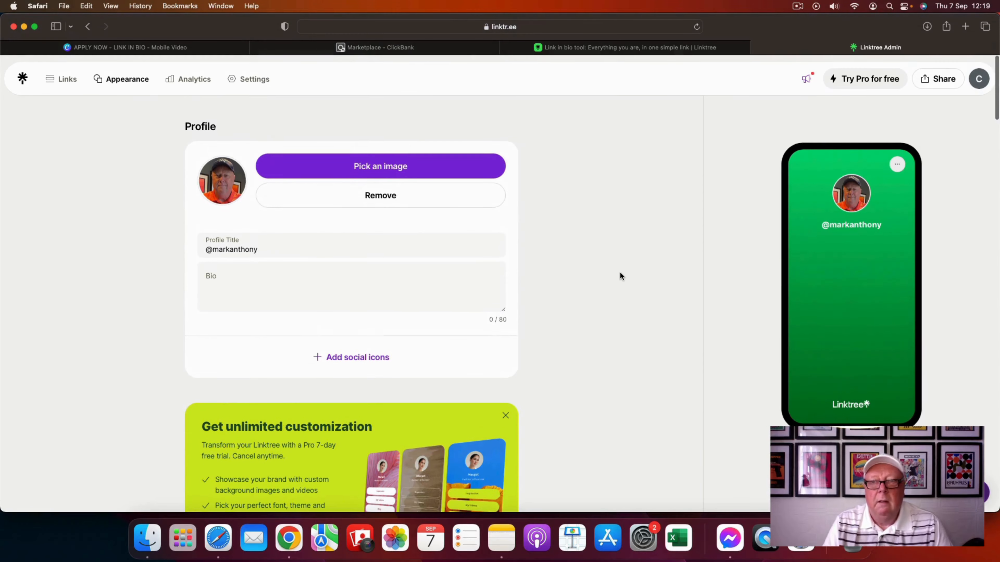
Step: Look over the Linktree home page, the ClickBank marketplace offers, and the public Linktree page with its web address
left_click(525, 48)
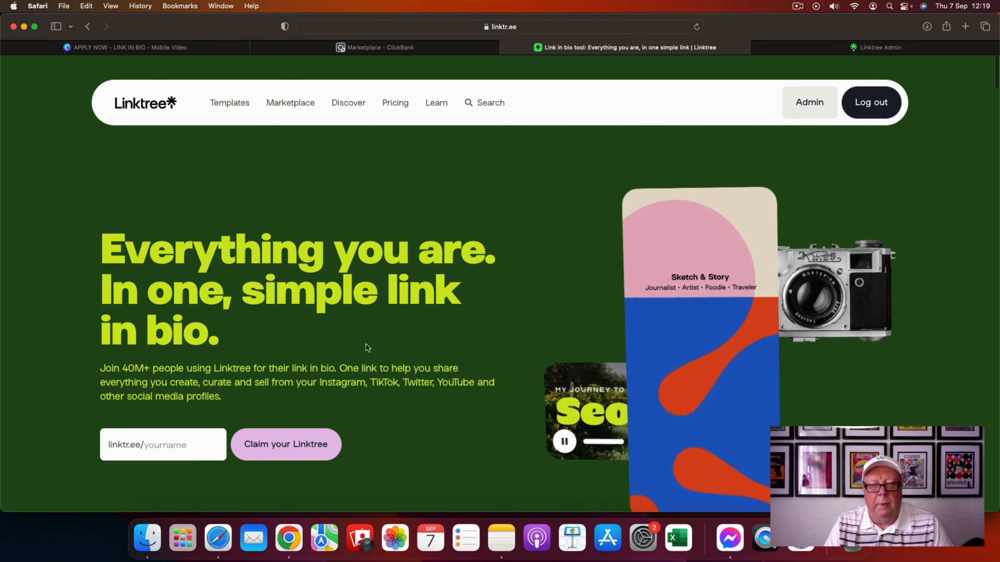
left_click(278, 444)
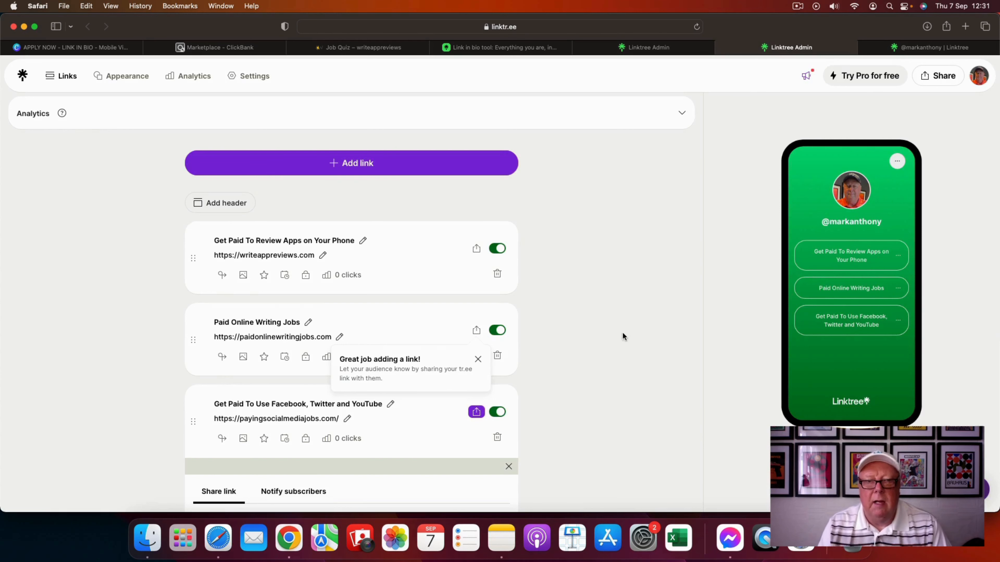
left_click(237, 49)
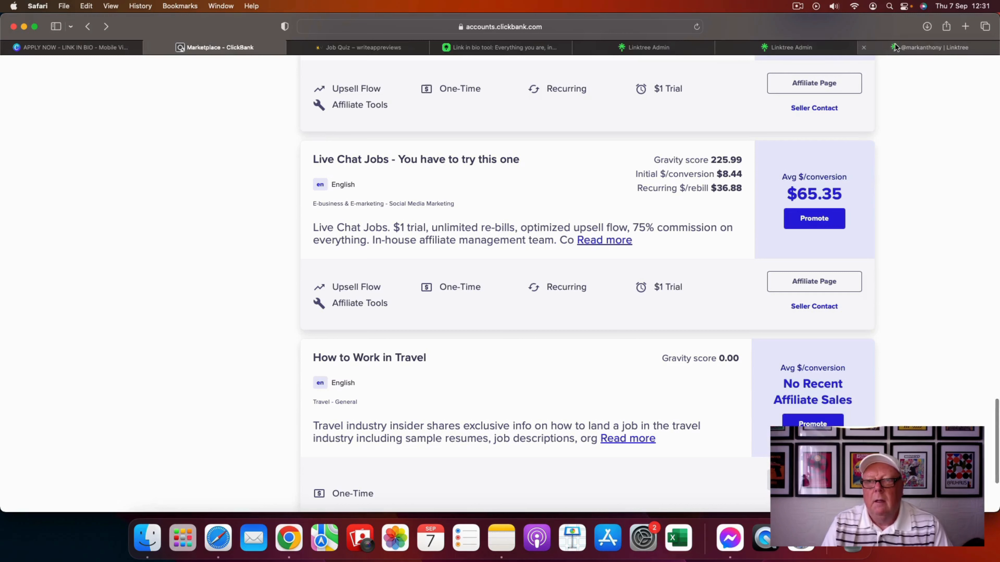
left_click(879, 49)
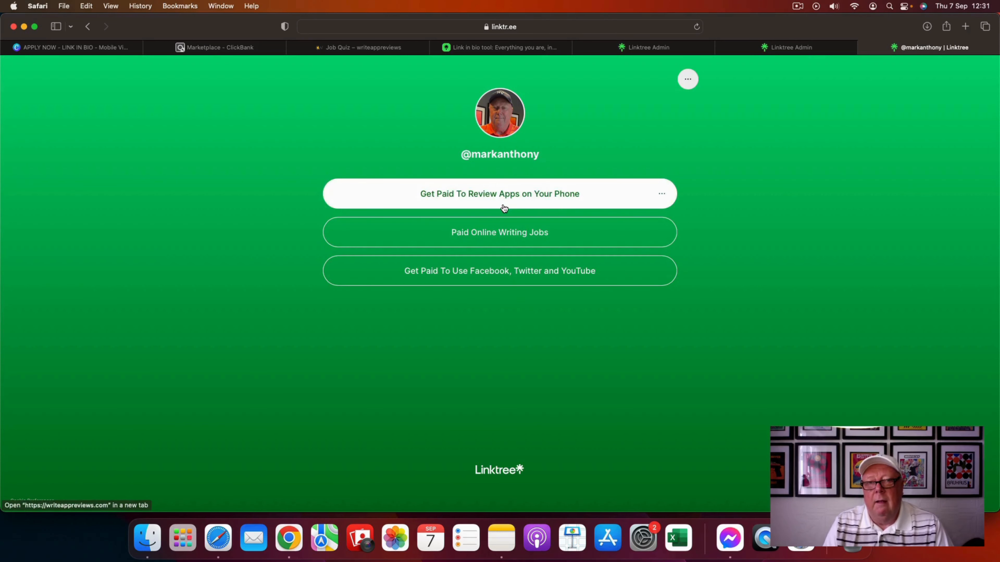
left_click(529, 26)
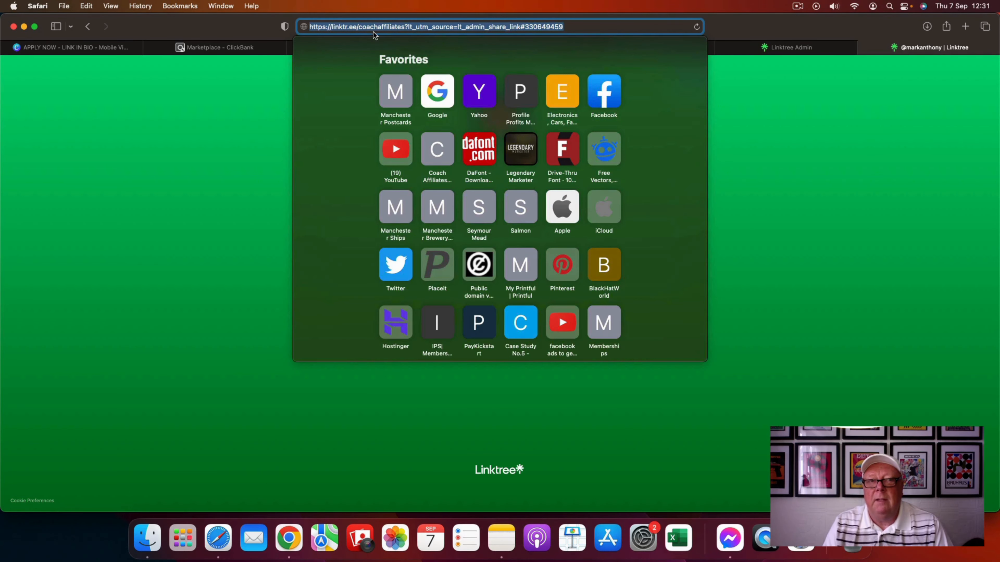
left_click(773, 149)
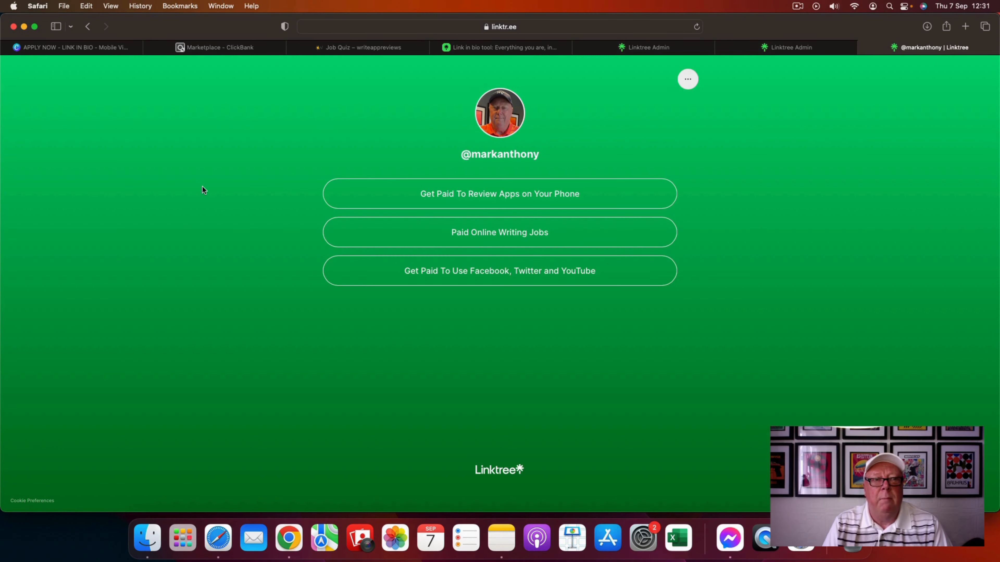
Step: Switch to the Canva mobile video design and examine the headline and call-to-action banners on its five pages
left_click(85, 44)
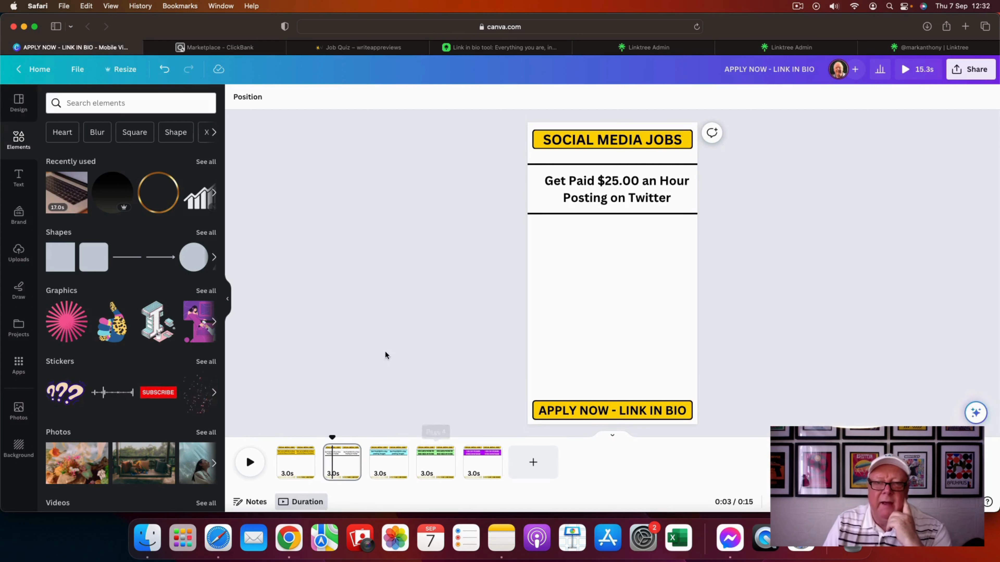
left_click(534, 137)
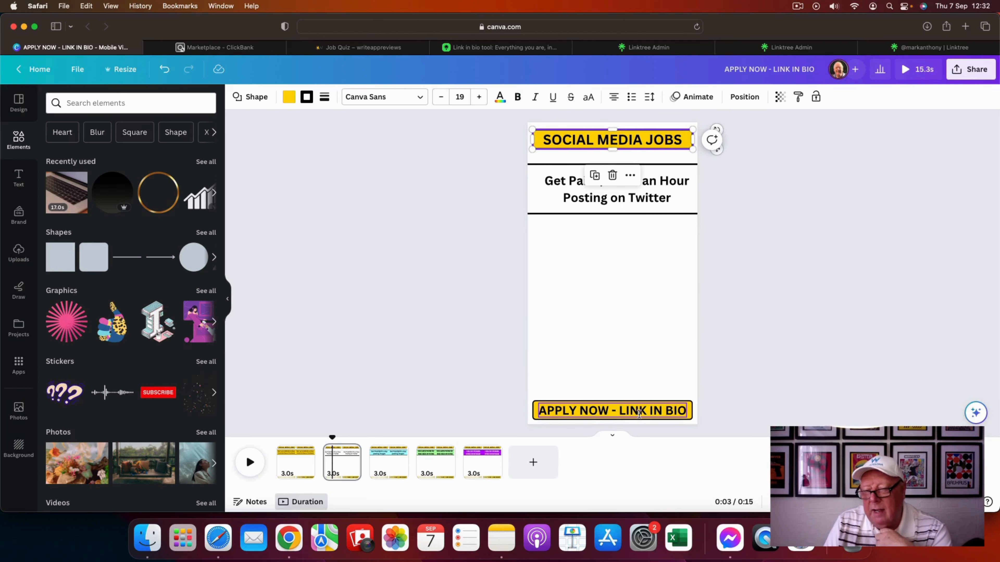
left_click(838, 346)
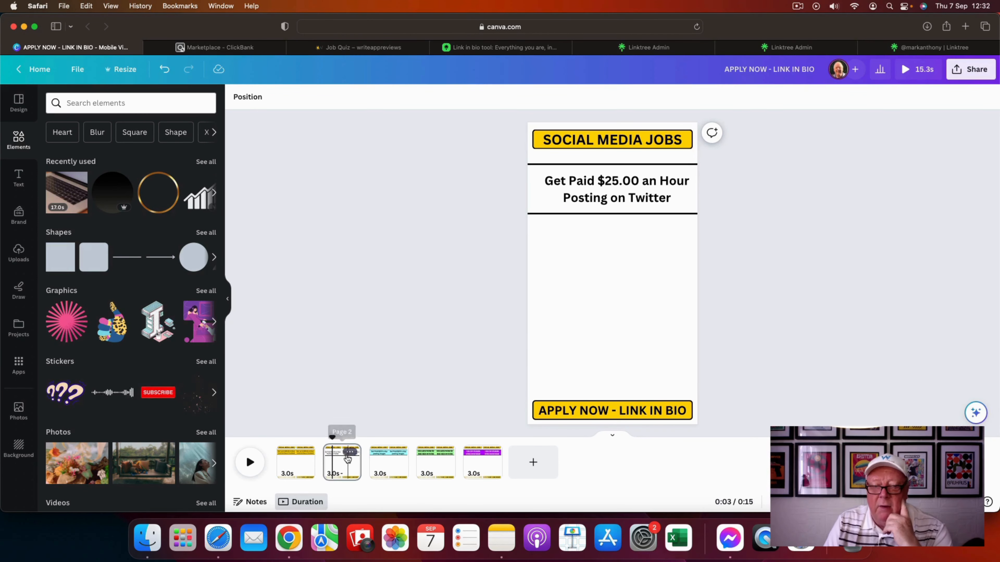
left_click(293, 460)
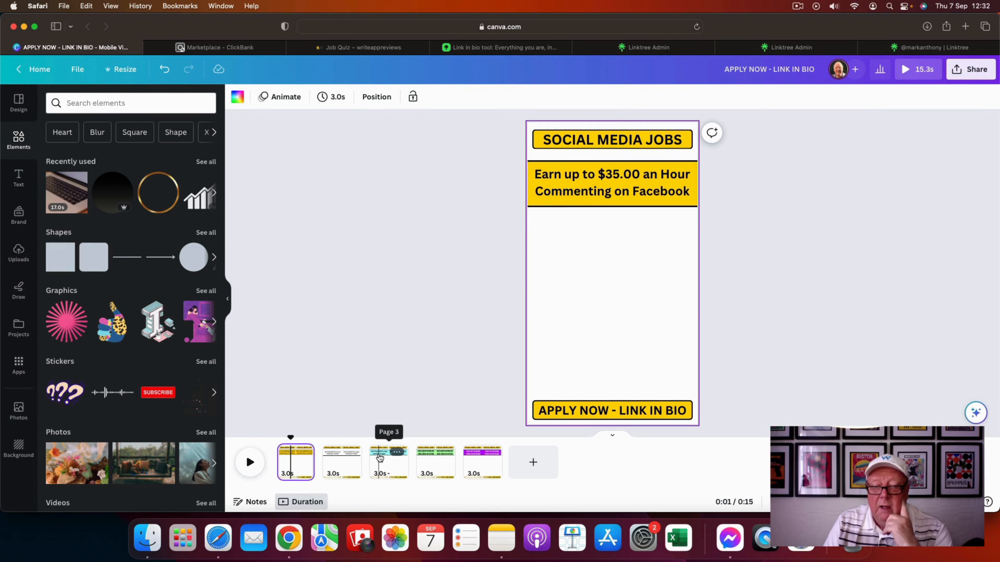
left_click(382, 456)
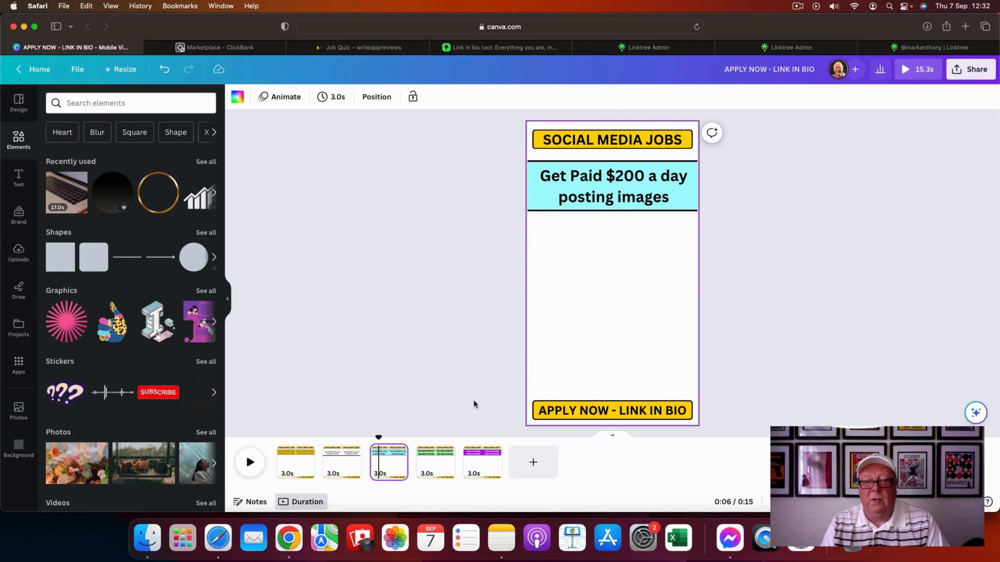
left_click(433, 459)
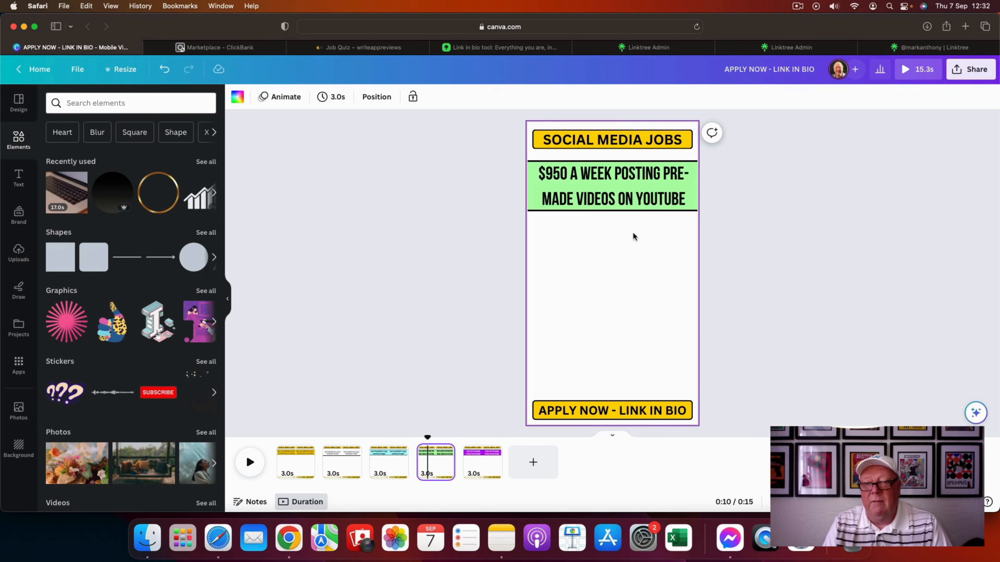
left_click(482, 461)
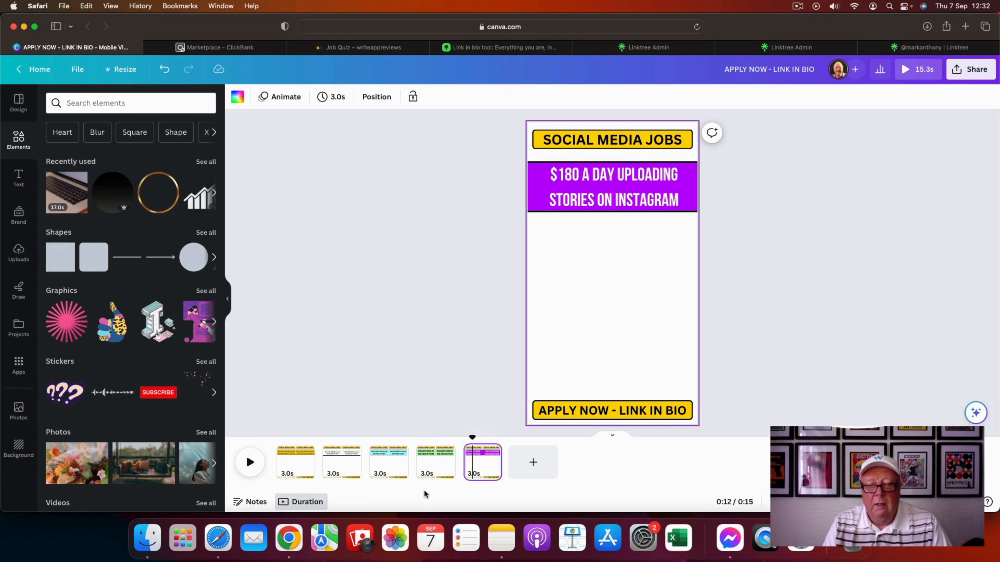
Step: For page 1, search the video library for "laptop" and filter the clips to vertical orientation
mouse_move(318, 464)
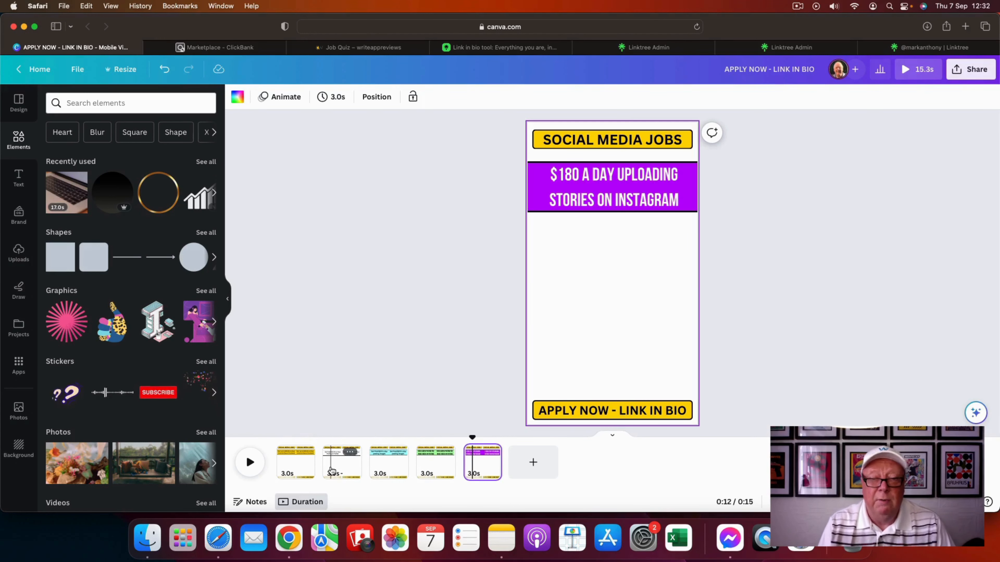
left_click(285, 456)
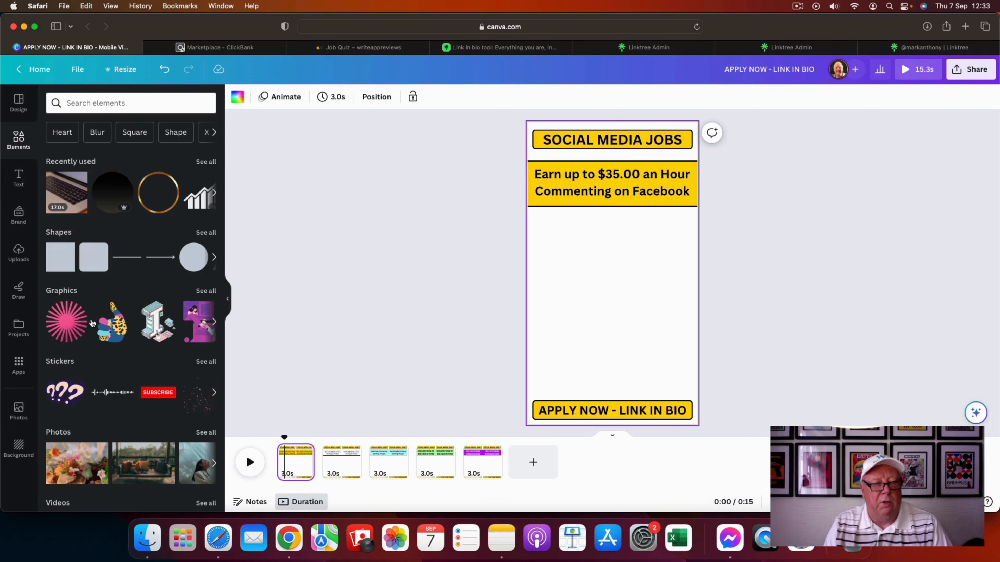
left_click(52, 504)
left_click(90, 126)
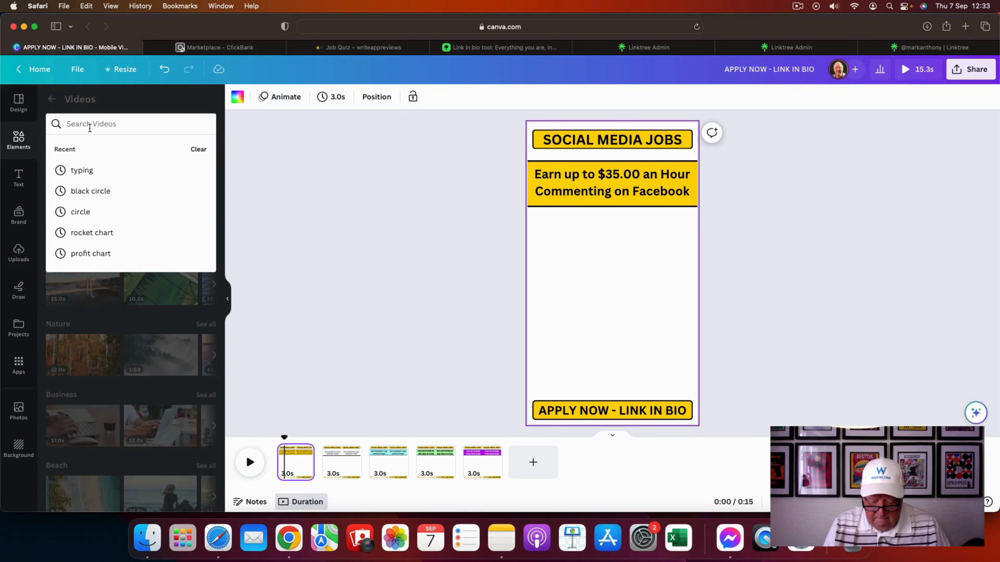
type("laptop")
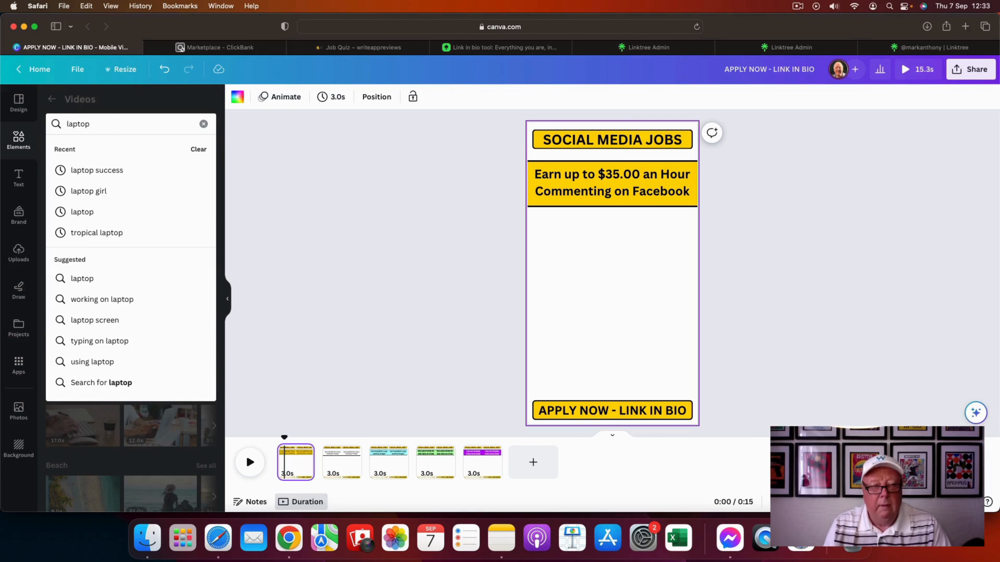
key("Return")
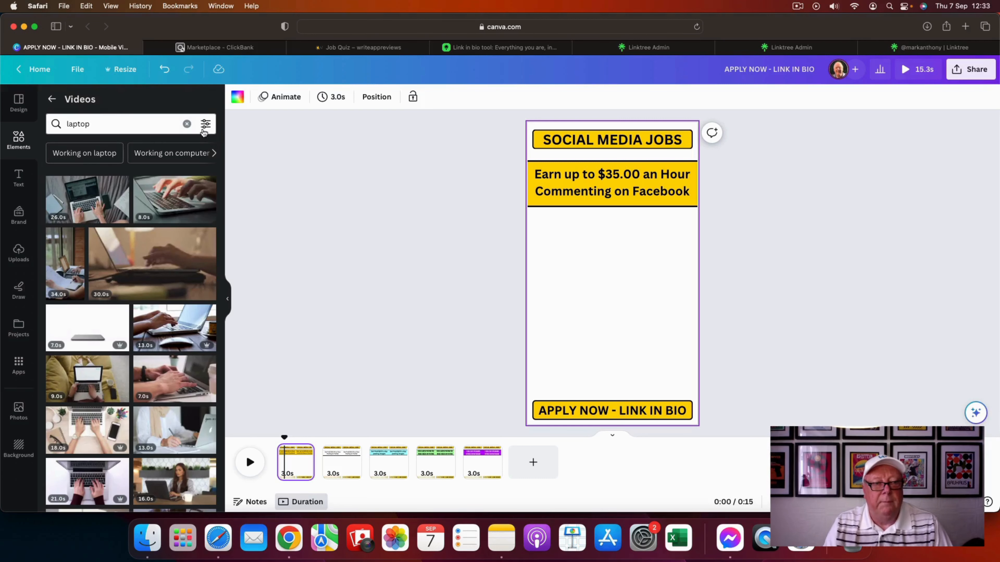
left_click(206, 125)
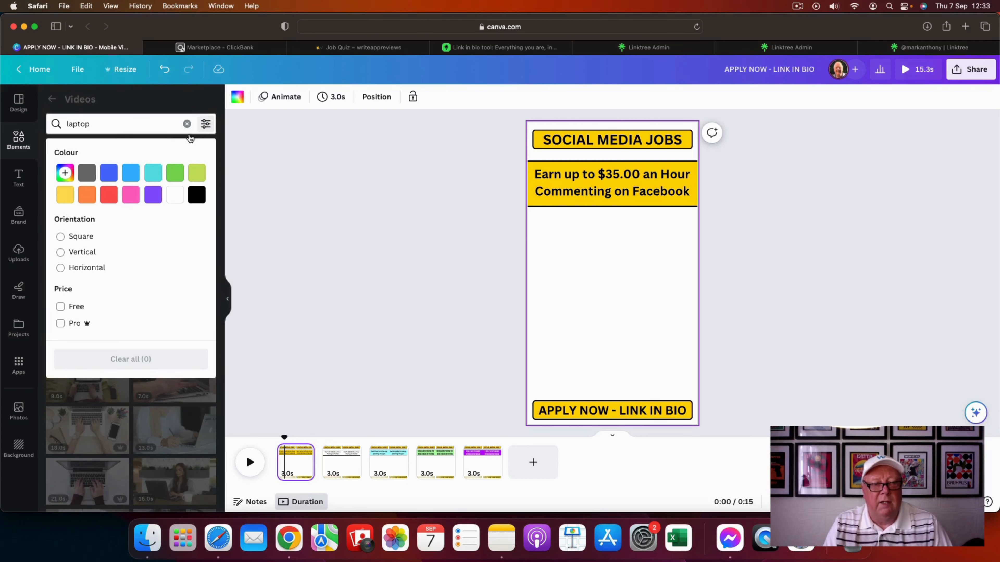
left_click(60, 253)
left_click(291, 183)
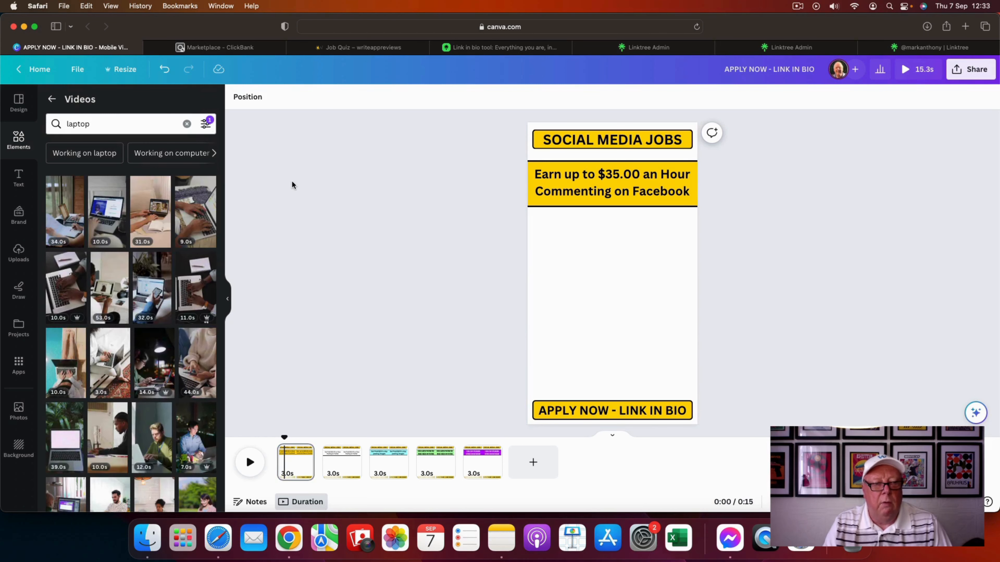
Step: Add the vertical 9.0 s clip of hands typing on a laptop to page 1 and enlarge it to about 1094 × 1920 px
left_click(195, 224)
left_click_drag(563, 236, 546, 204)
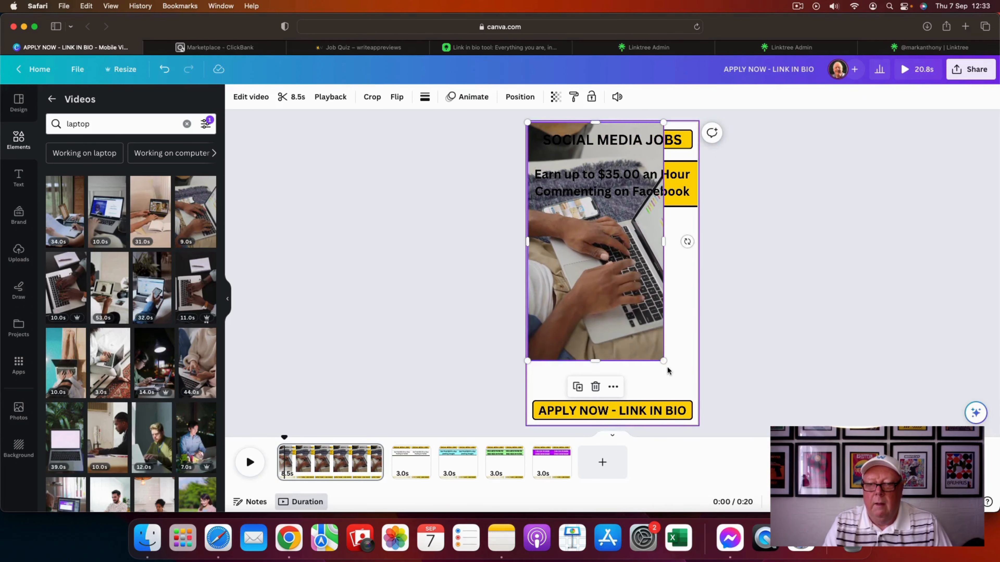
left_click_drag(663, 360, 699, 425)
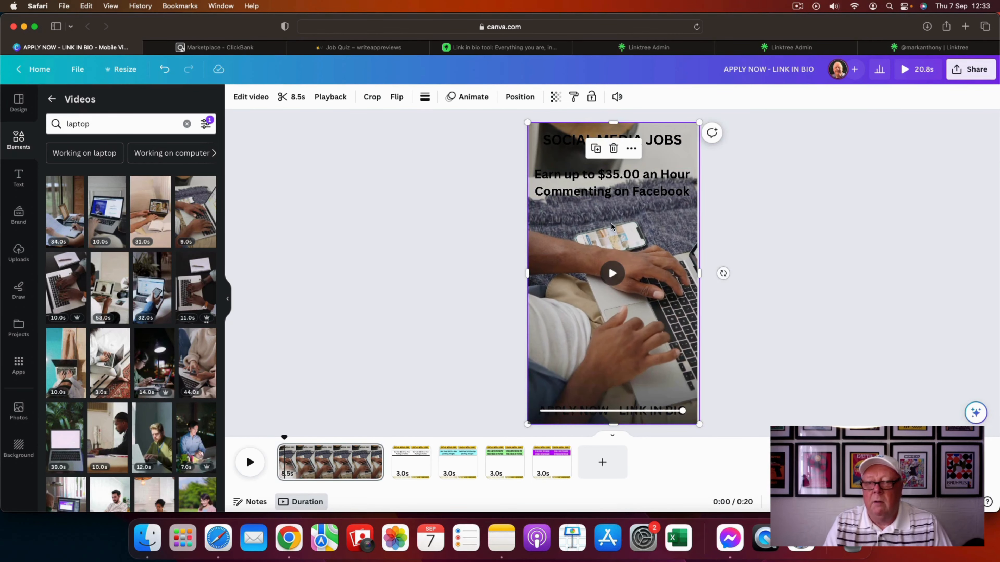
Step: Send the laptop clip backward on page 1 until it lies behind all the text banners
left_click(520, 97)
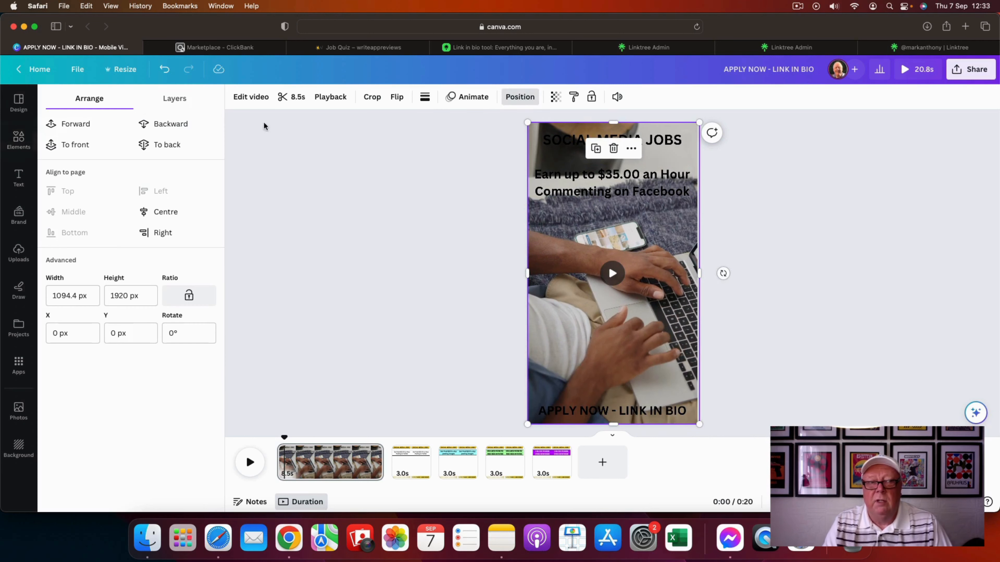
left_click(169, 126)
left_click(170, 126)
left_click(169, 125)
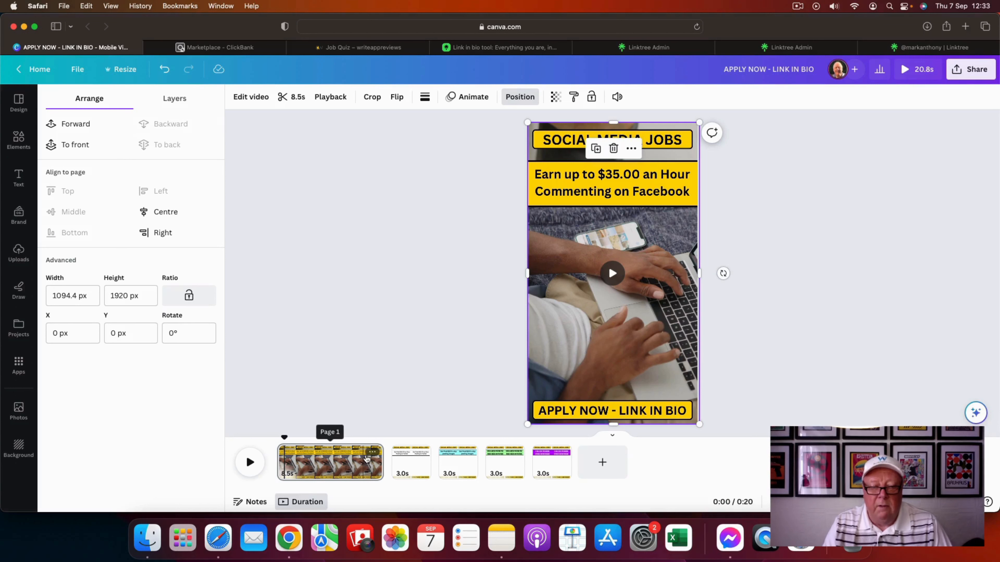
Step: Trim page 1 to 3.0 seconds in the timeline and view its page options
left_click(357, 461)
left_click_drag(357, 460, 312, 464)
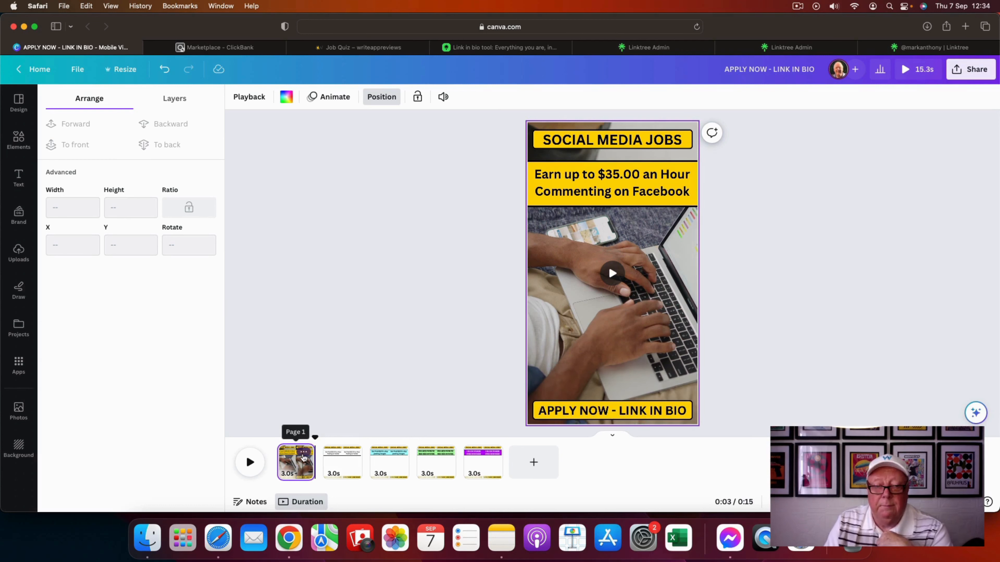
left_click(304, 454)
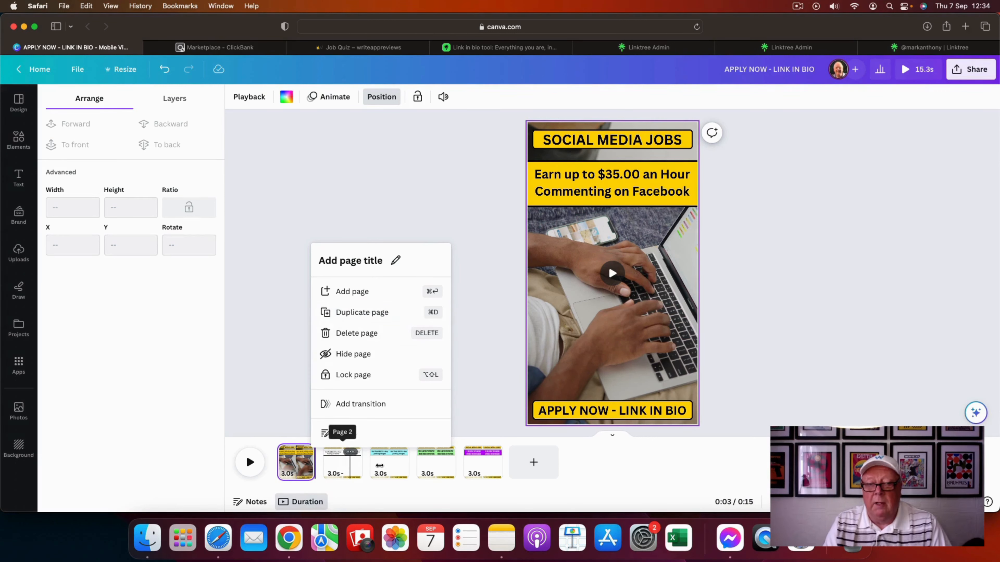
left_click(418, 206)
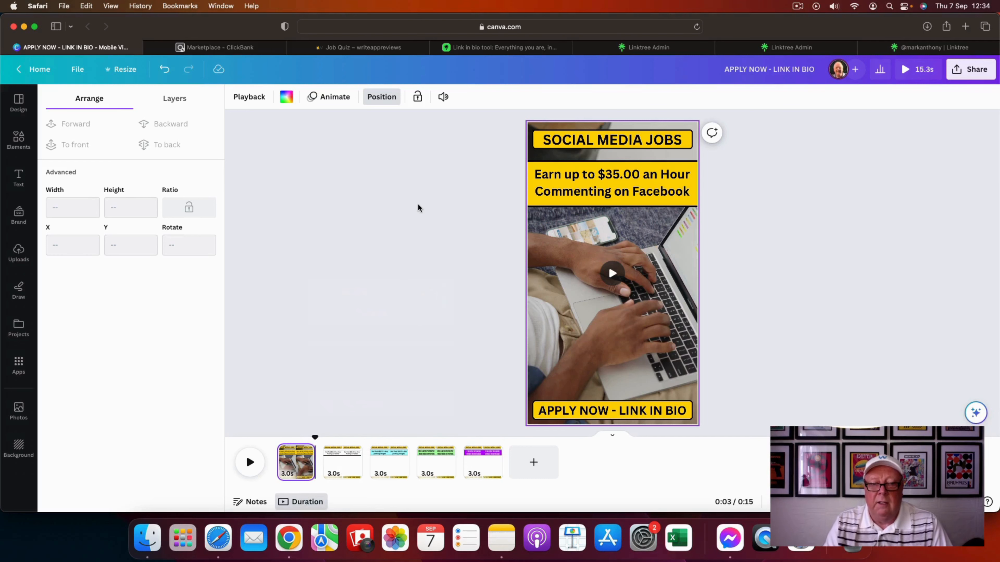
Step: Add the vertical 10.0 s poolside laptop clip to page 2 and enlarge it to about 1094 × 1920 px
left_click(333, 457)
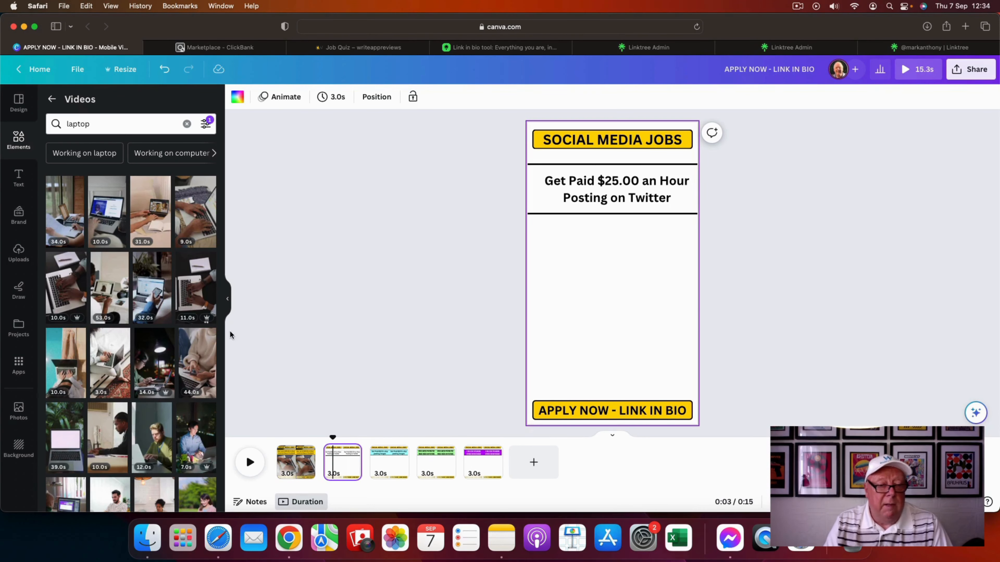
scroll(209, 340, "down", 2)
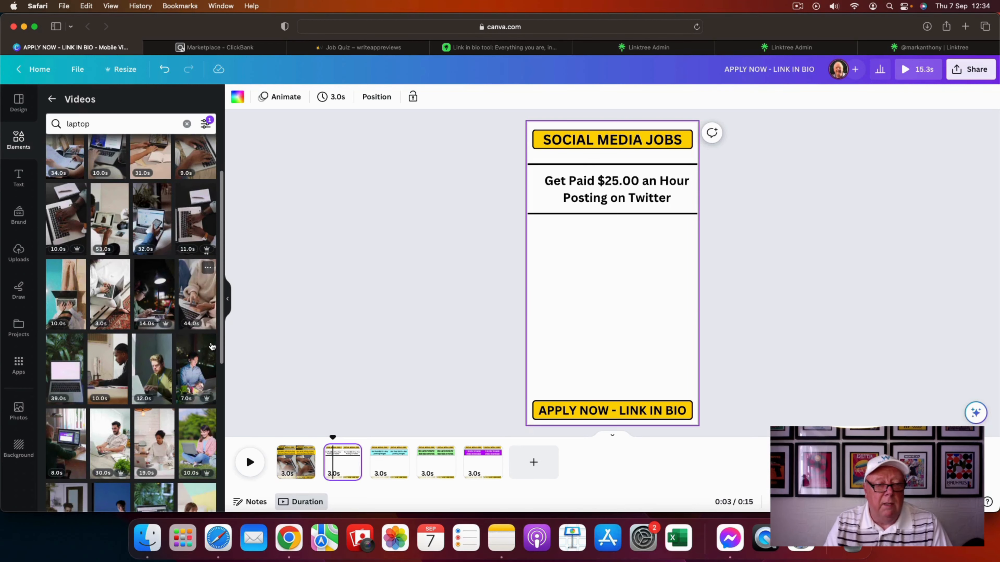
left_click(73, 303)
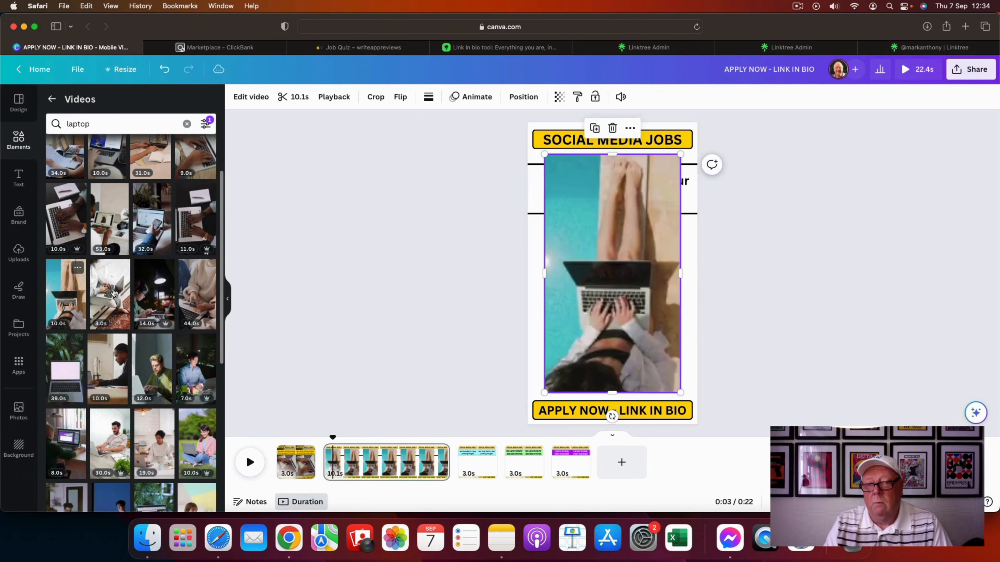
left_click_drag(560, 194, 544, 161)
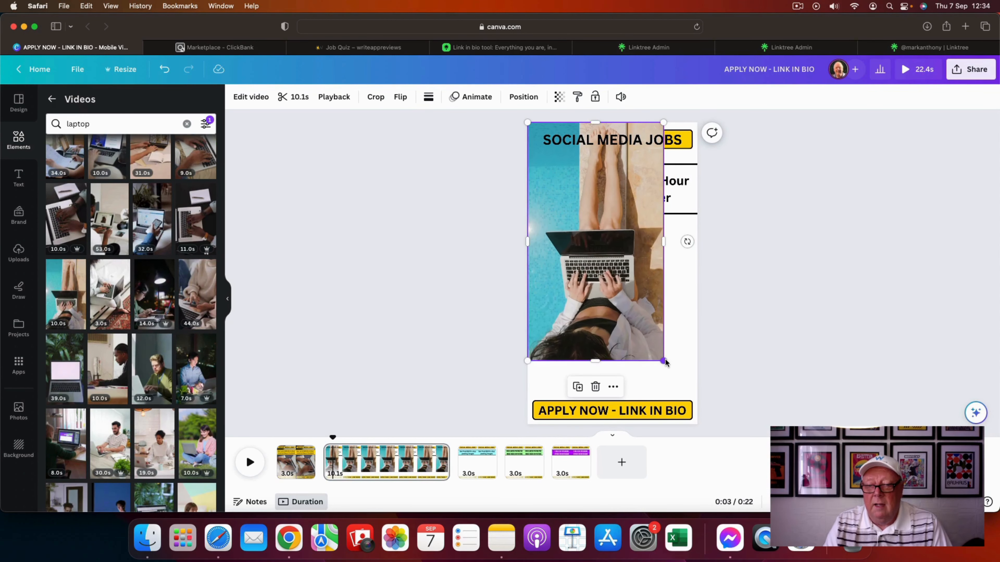
left_click_drag(664, 361, 699, 426)
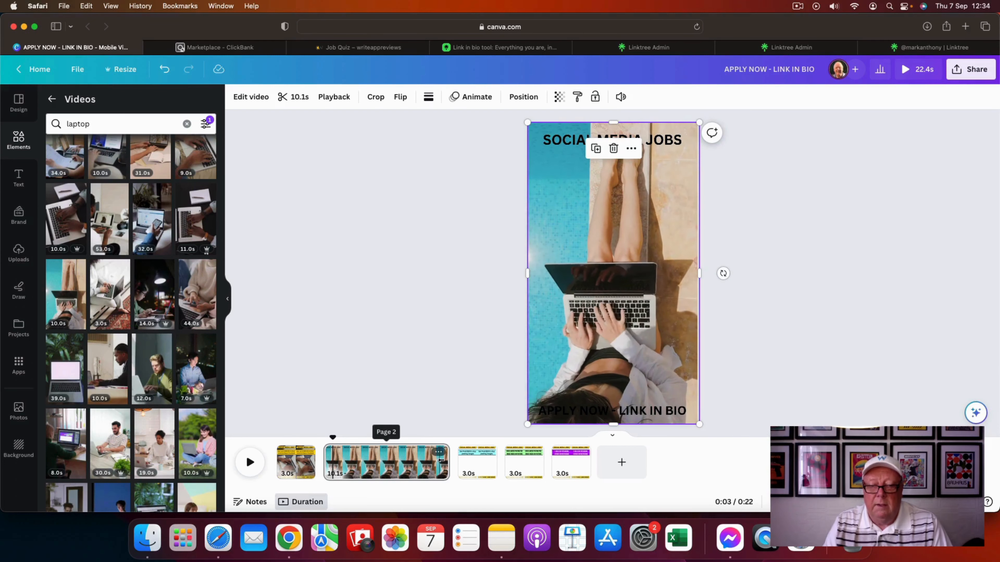
Step: Send the poolside clip behind all the text banners on page 2 and trim the page to 3.0 seconds
left_click(520, 98)
left_click(174, 125)
left_click(174, 125)
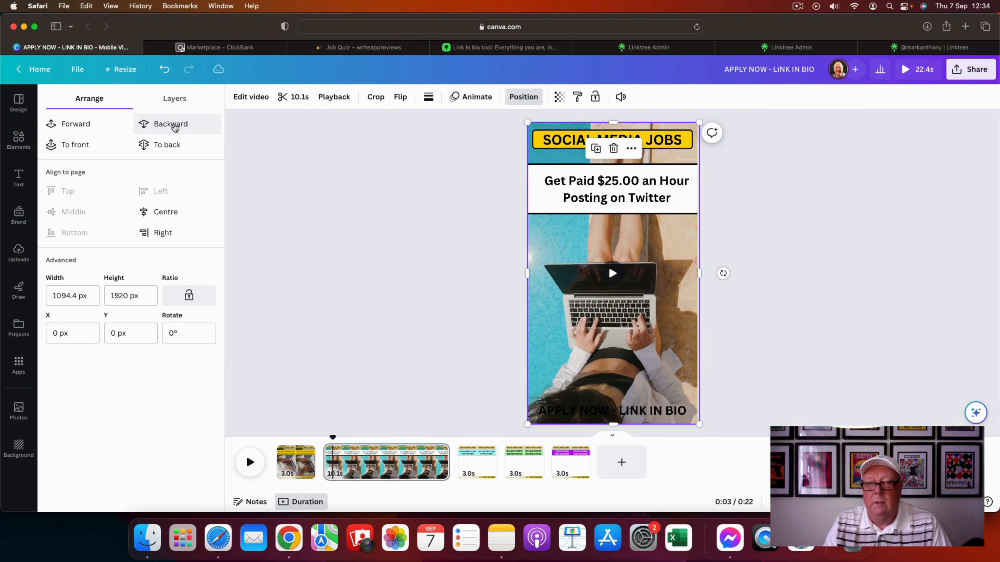
left_click(175, 125)
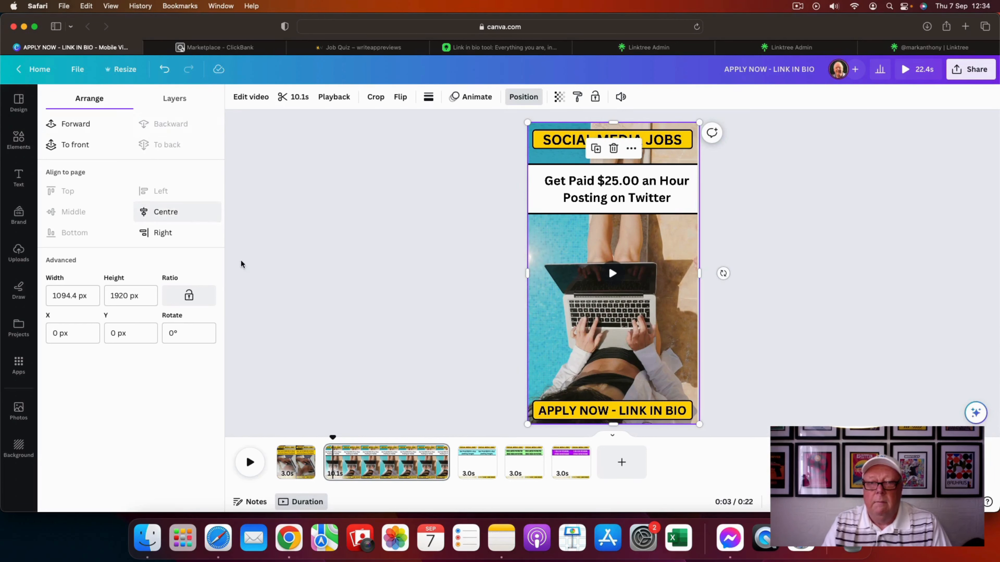
left_click_drag(447, 466, 360, 472)
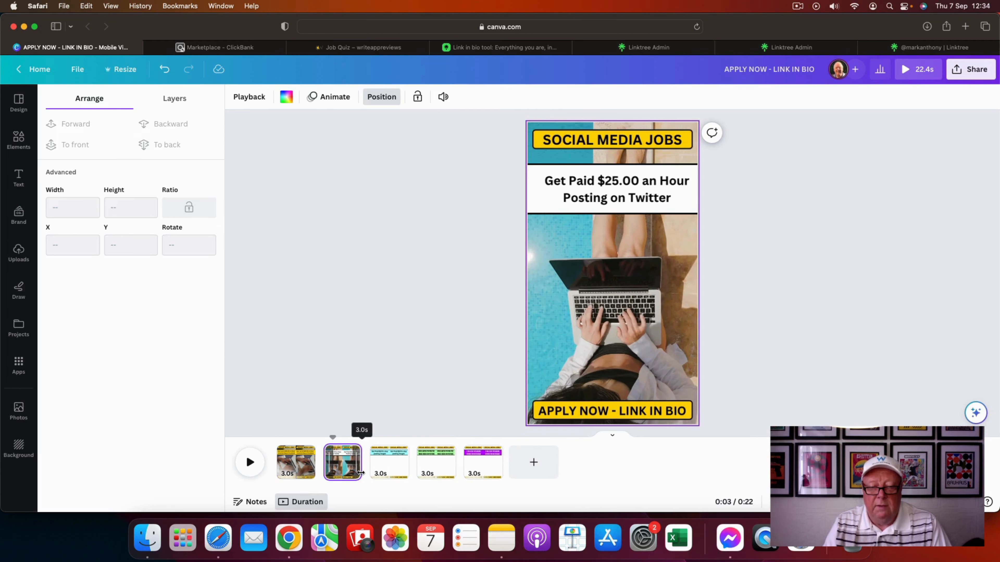
Step: Add the vertical 19.0 s clip of a woman lying on a bed with a laptop to page 5, enlarged to about 1080 × 2038 px
left_click(392, 469)
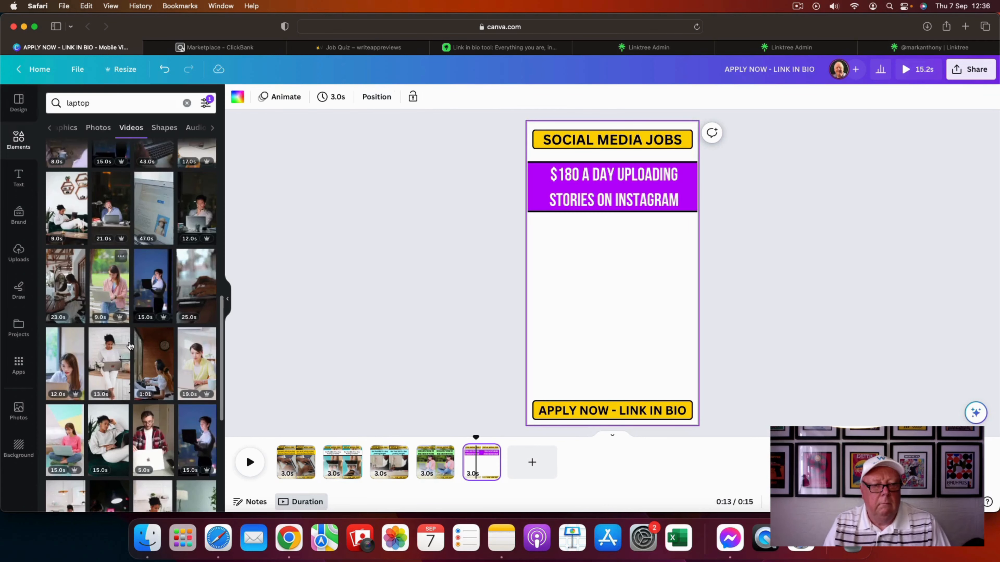
scroll(189, 304, "down", 3)
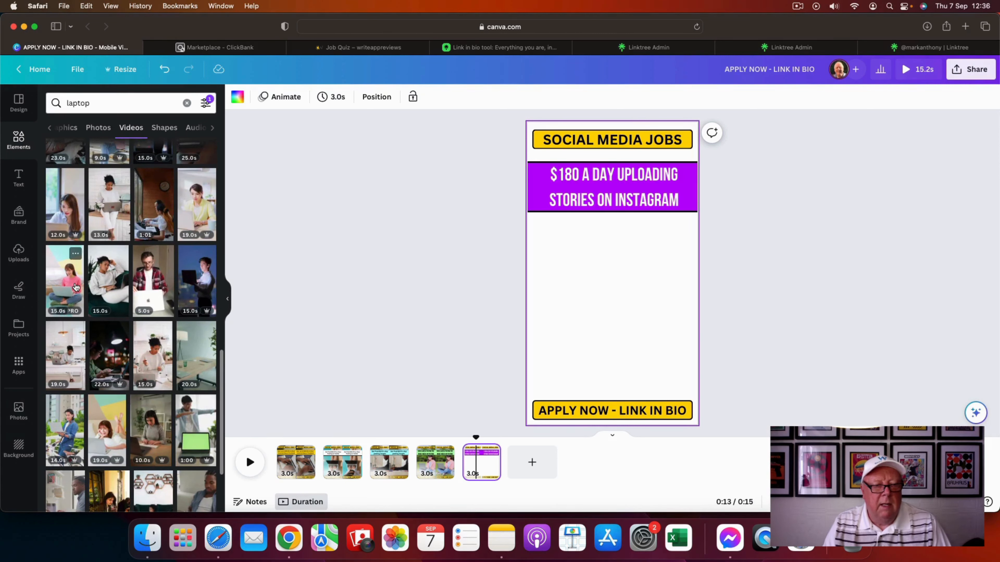
scroll(141, 363, "down", 5)
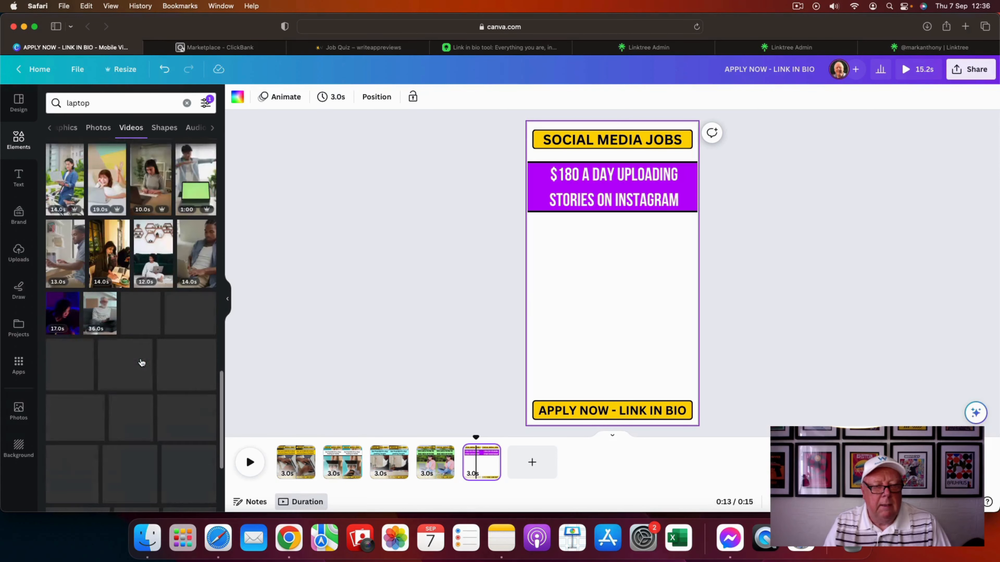
scroll(140, 362, "up", 1)
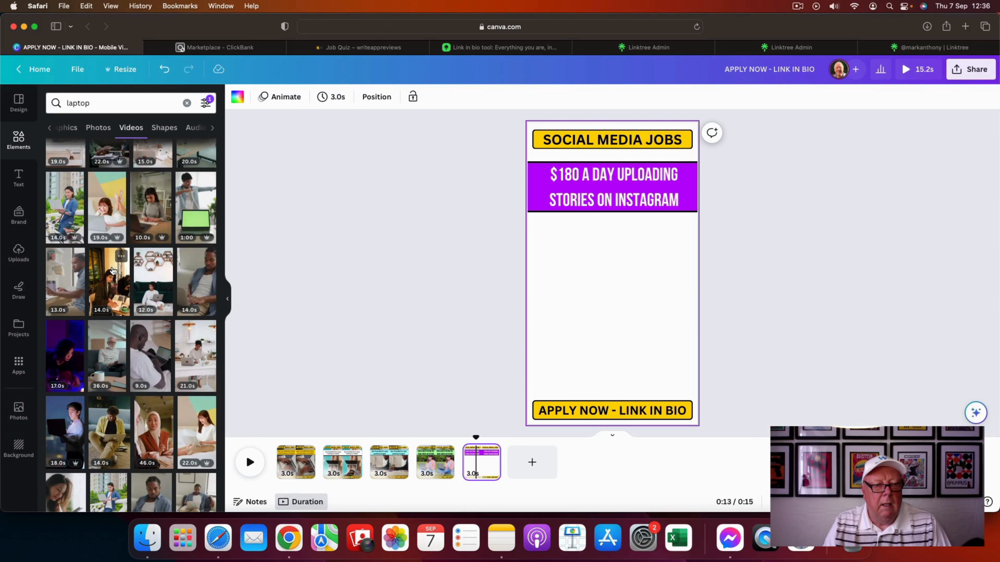
left_click(105, 218)
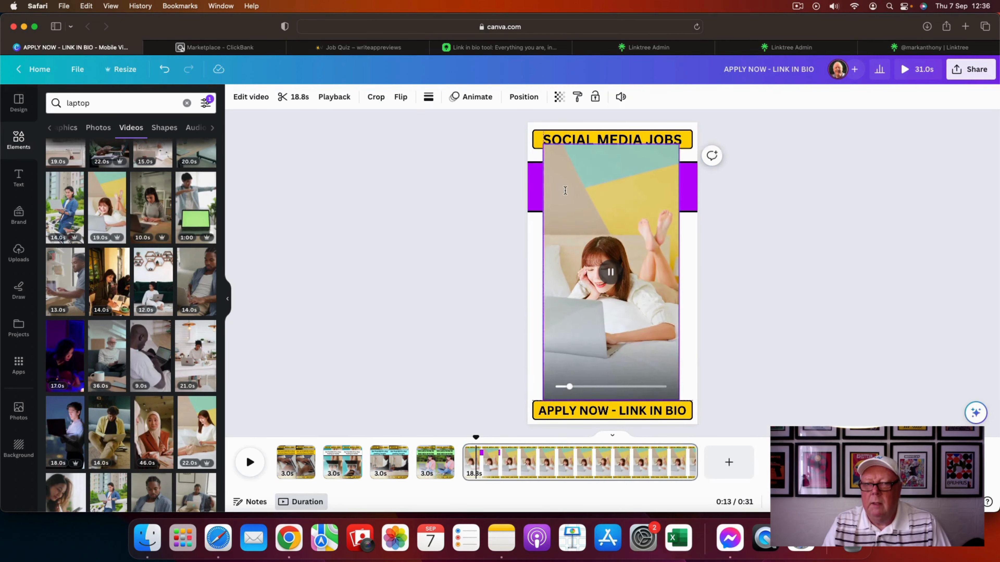
left_click_drag(587, 204, 570, 181)
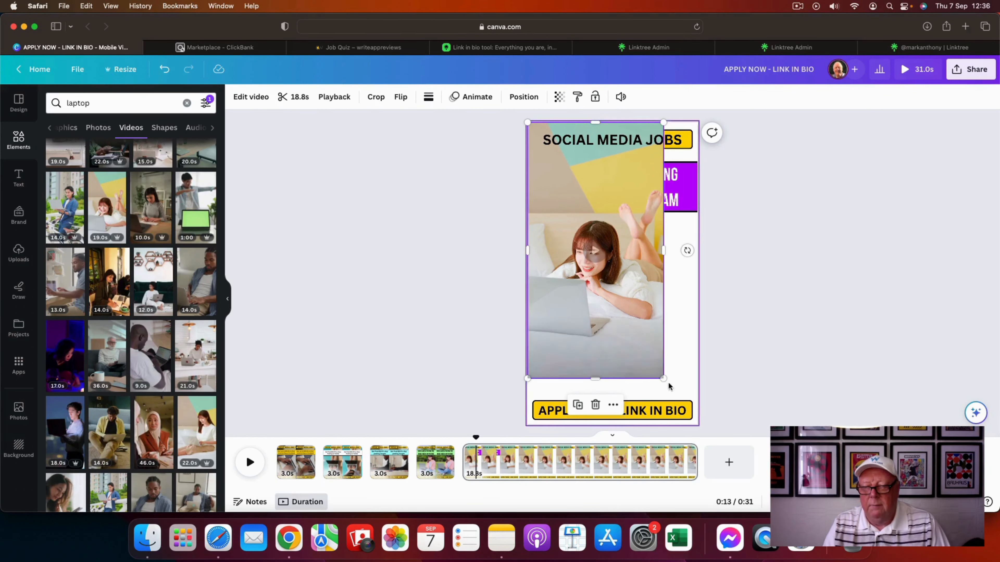
left_click_drag(663, 380, 716, 437)
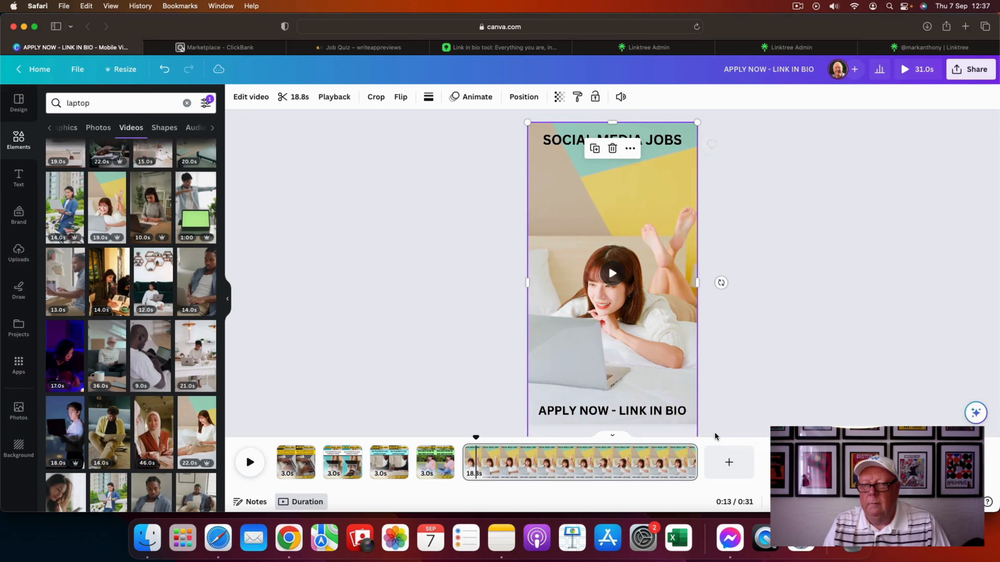
Step: Send the bed clip behind all the text banners on page 5 and trim the page to 3.0 seconds
left_click(519, 99)
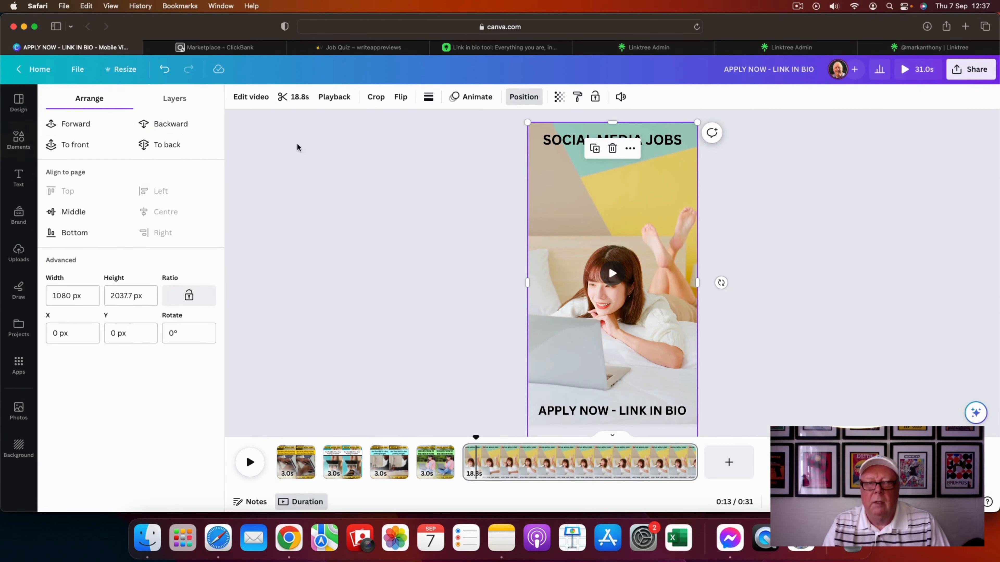
left_click(178, 124)
left_click(178, 125)
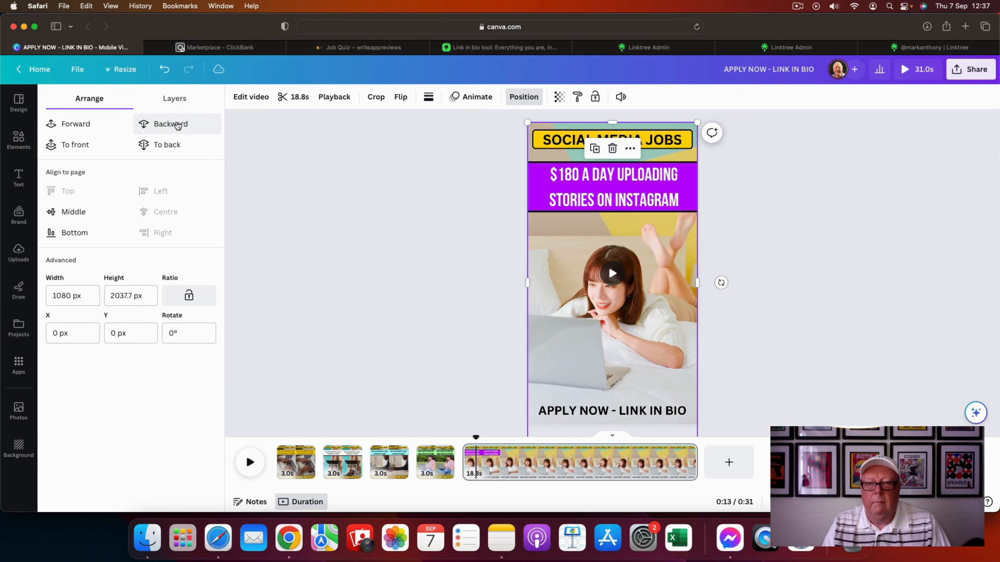
left_click(176, 124)
mouse_move(696, 463)
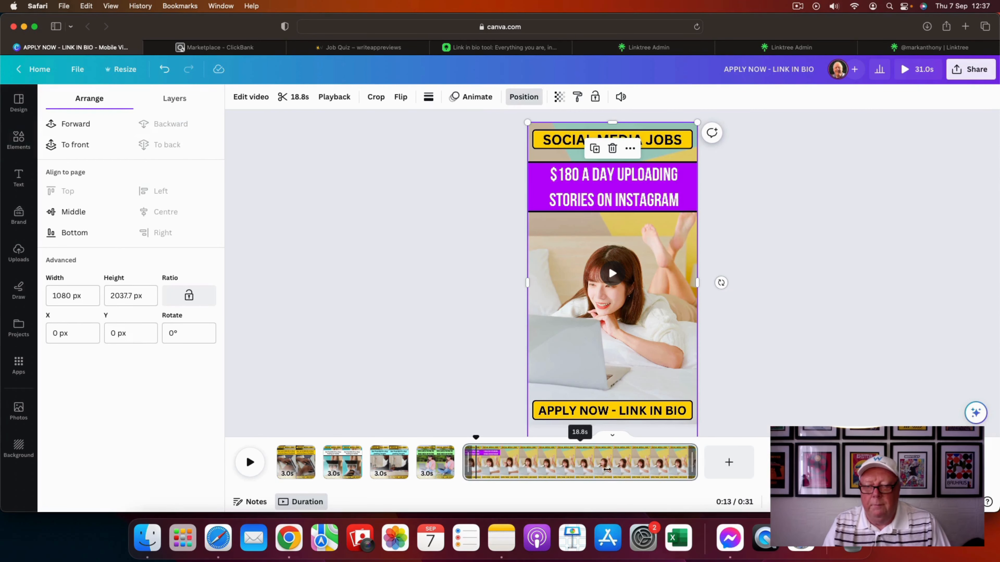
left_click_drag(607, 469, 500, 470)
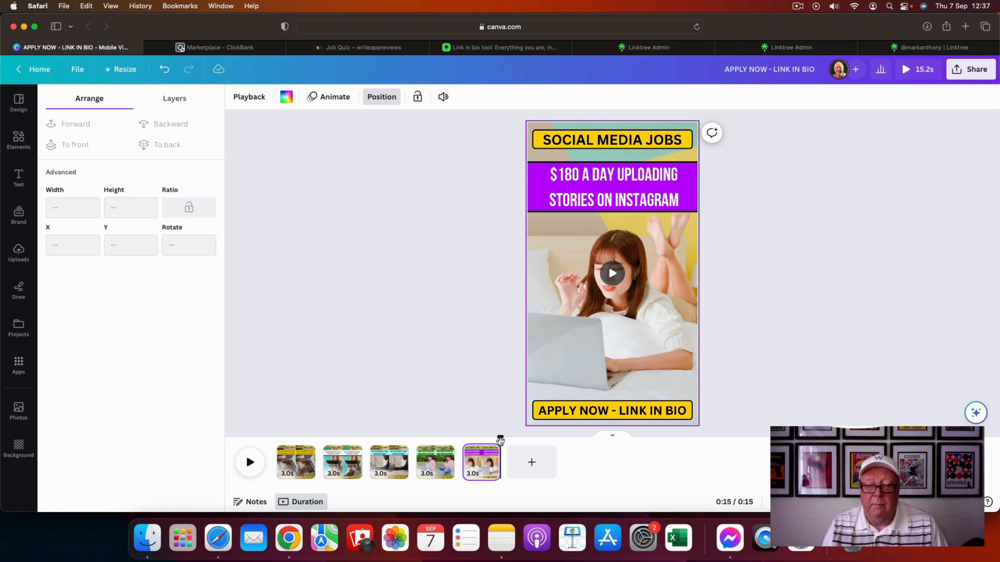
Step: Look through the individual pages of the finished video and play it from the start
left_click_drag(500, 440, 277, 438)
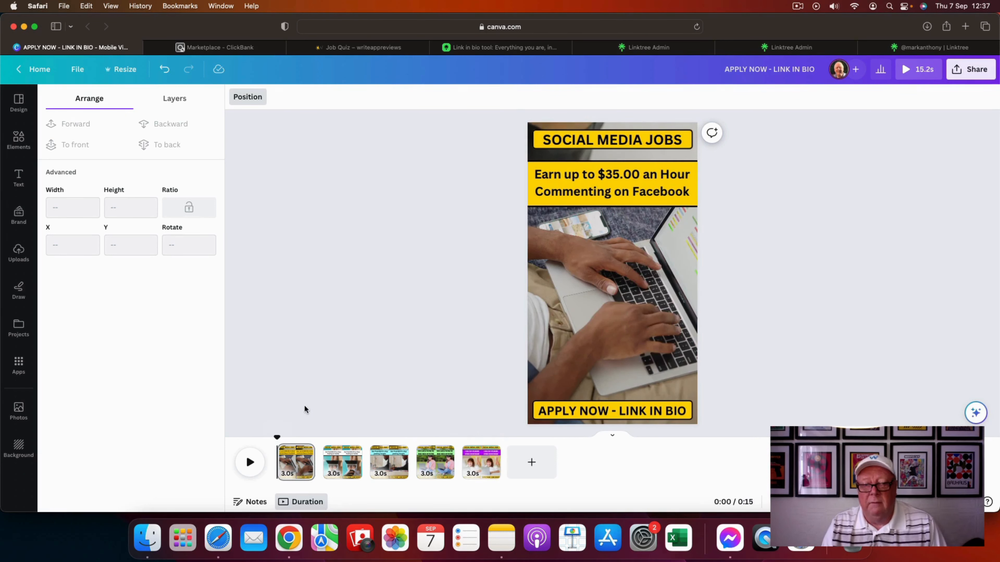
left_click(340, 460)
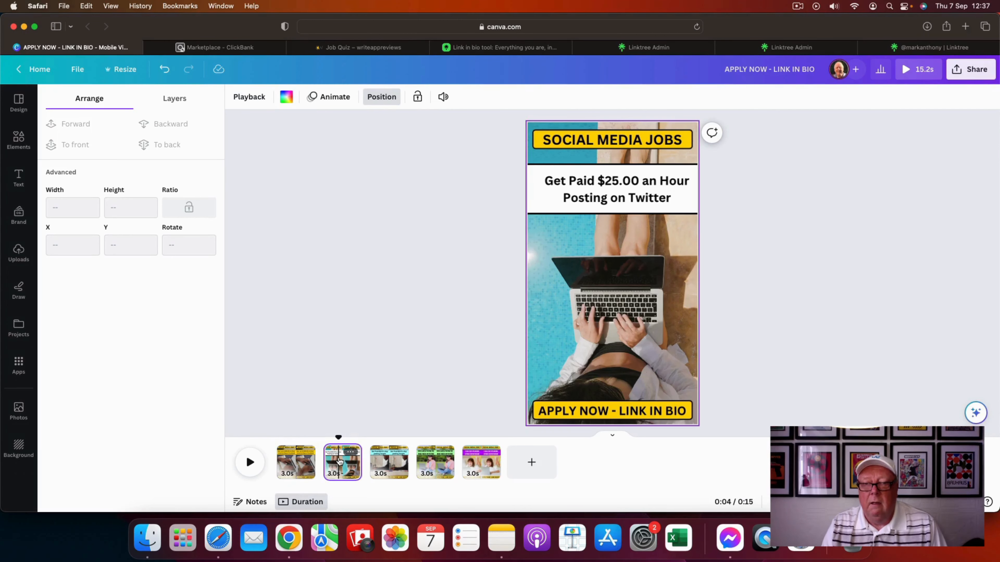
left_click(384, 461)
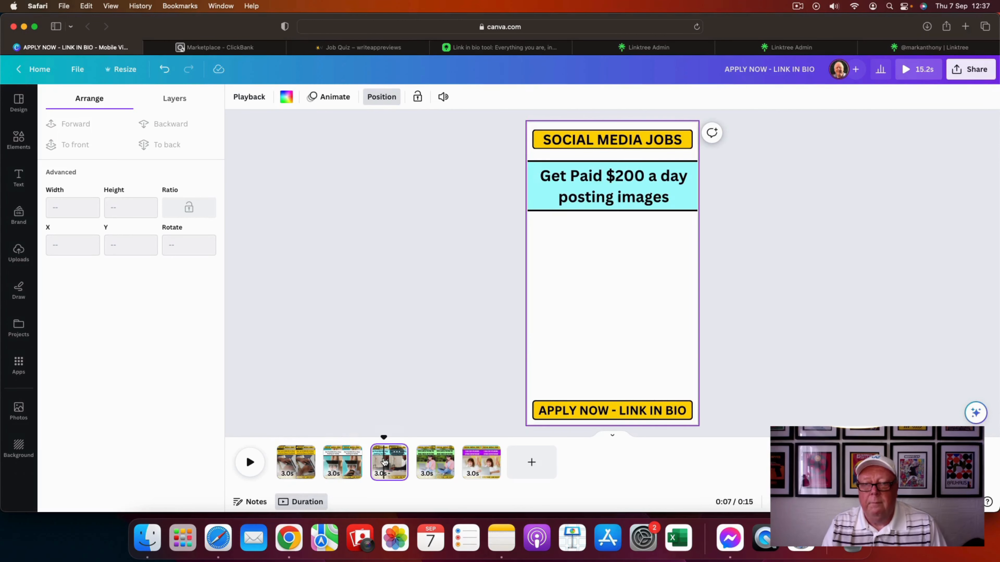
left_click(429, 459)
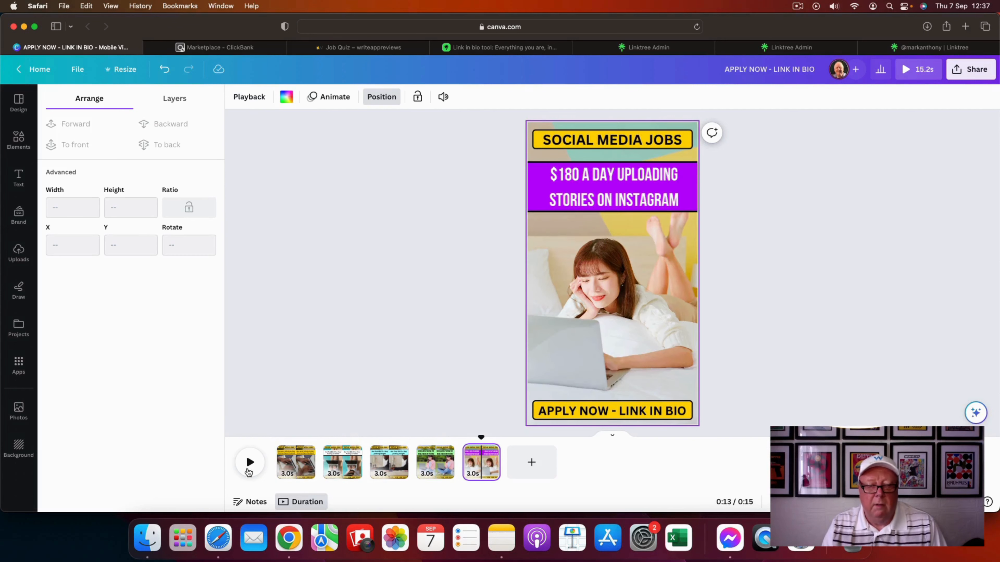
left_click(277, 433)
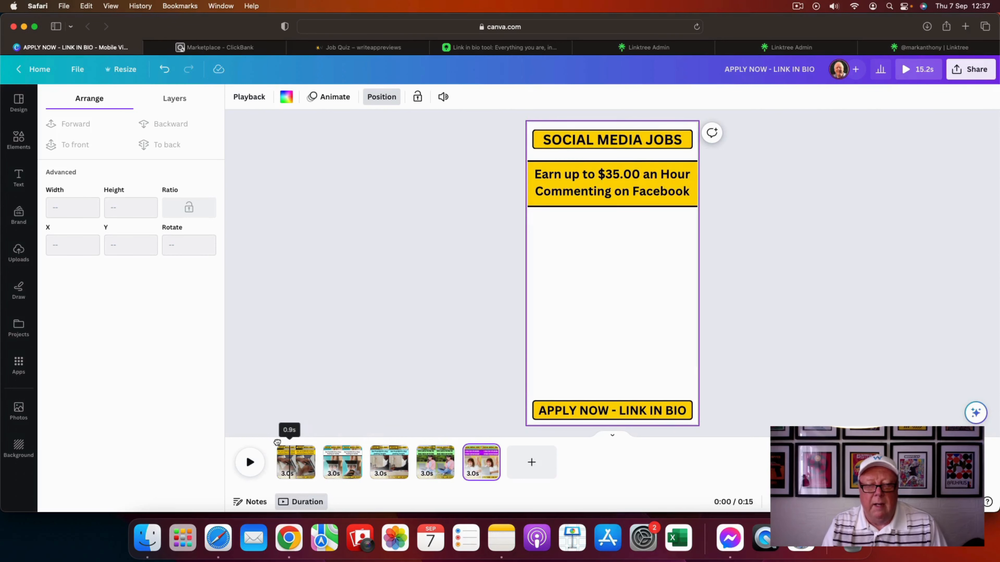
left_click(250, 462)
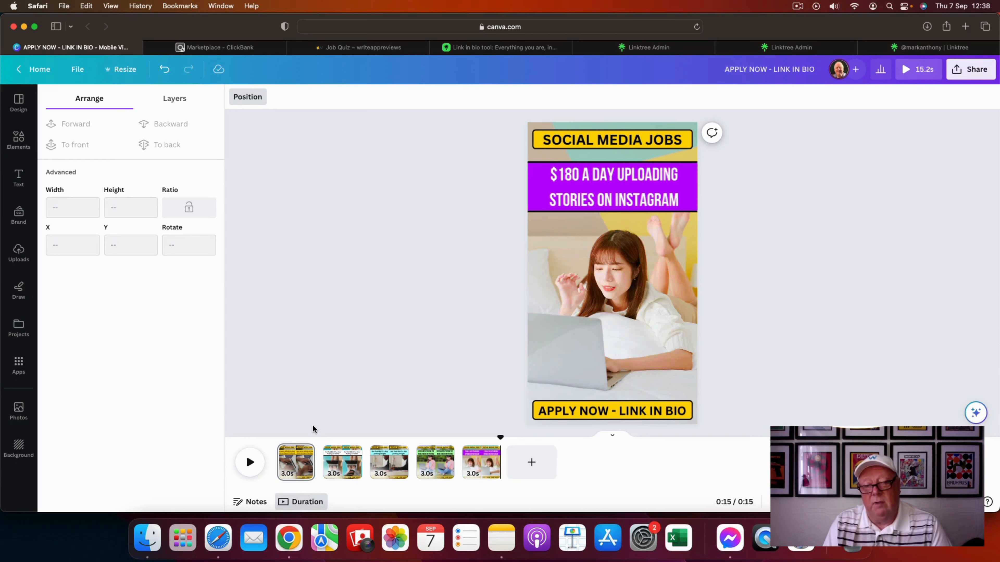
Step: Return to the beginning of page 1 and replay the video from 0:00
left_click(296, 467)
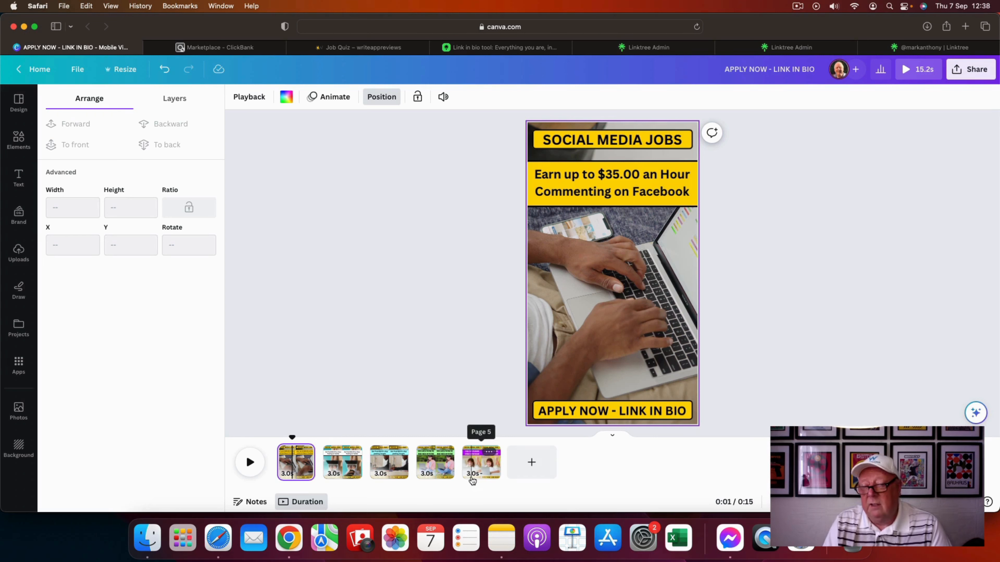
left_click_drag(292, 438, 272, 441)
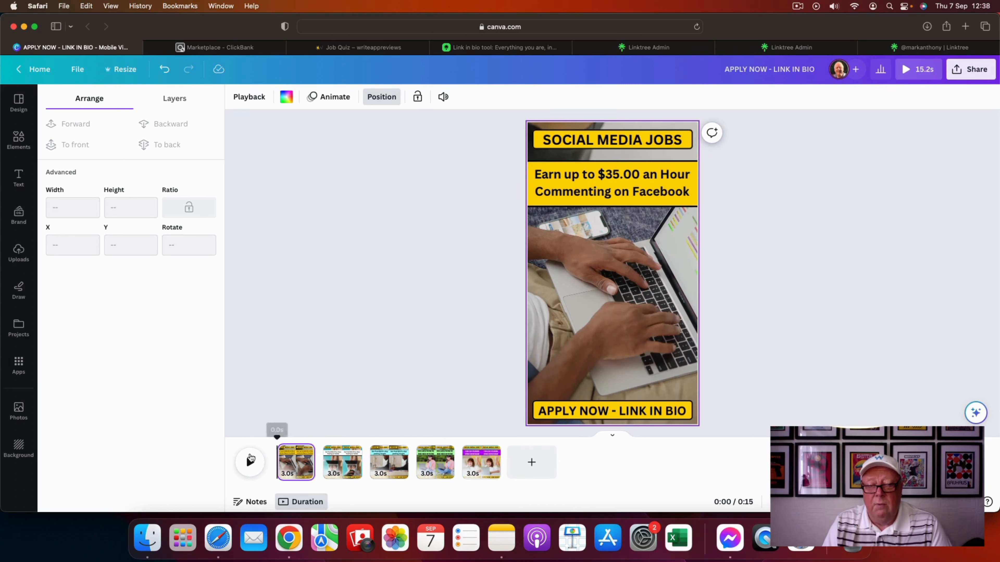
left_click(249, 460)
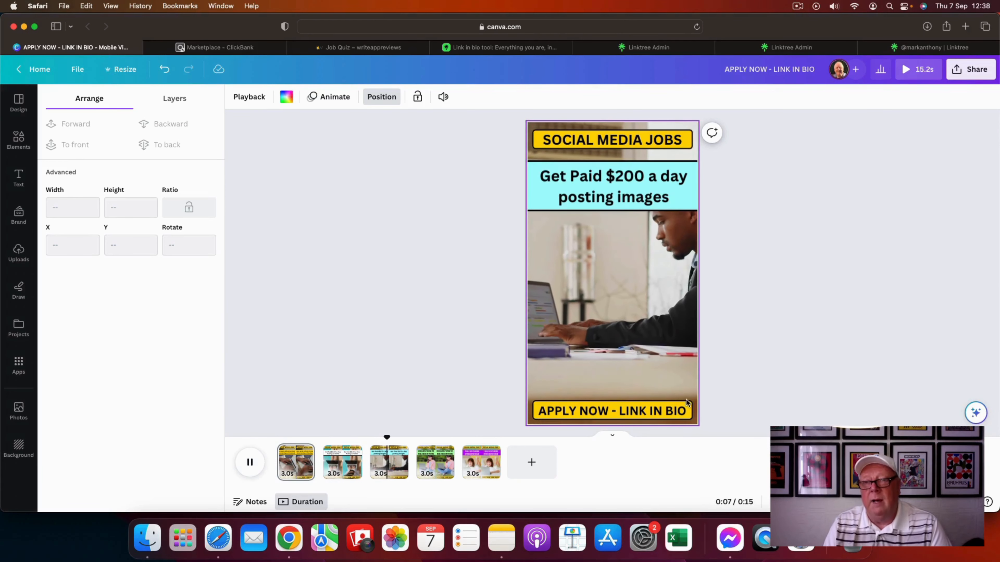
Step: View the public Linktree page and search Google for "bitly" in a new browser tab
left_click(877, 47)
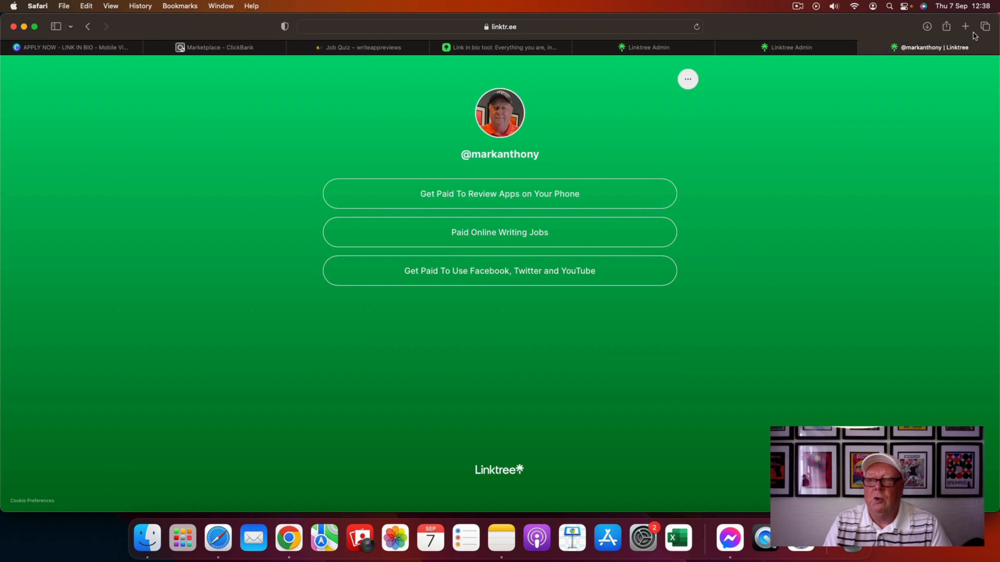
left_click(965, 26)
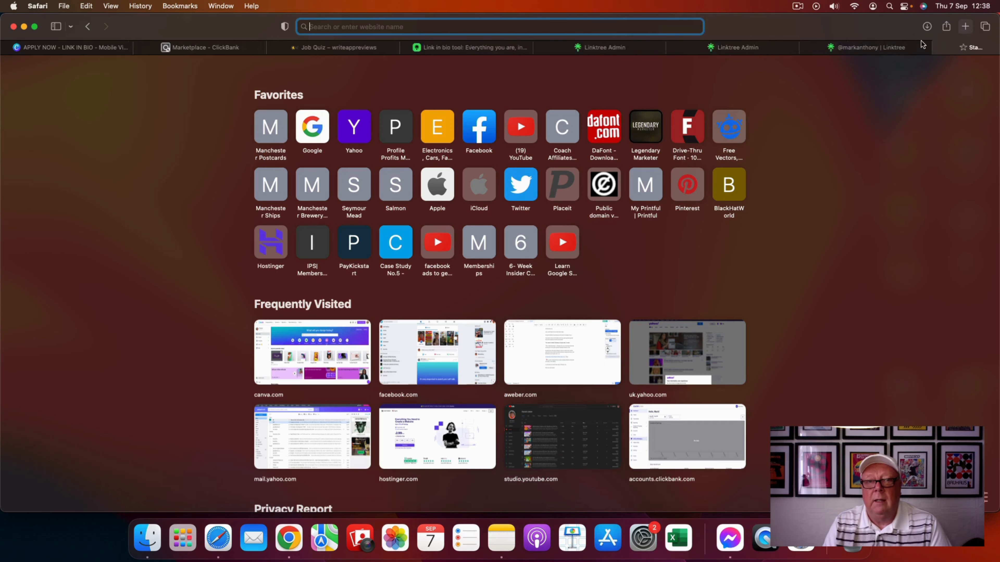
left_click(316, 117)
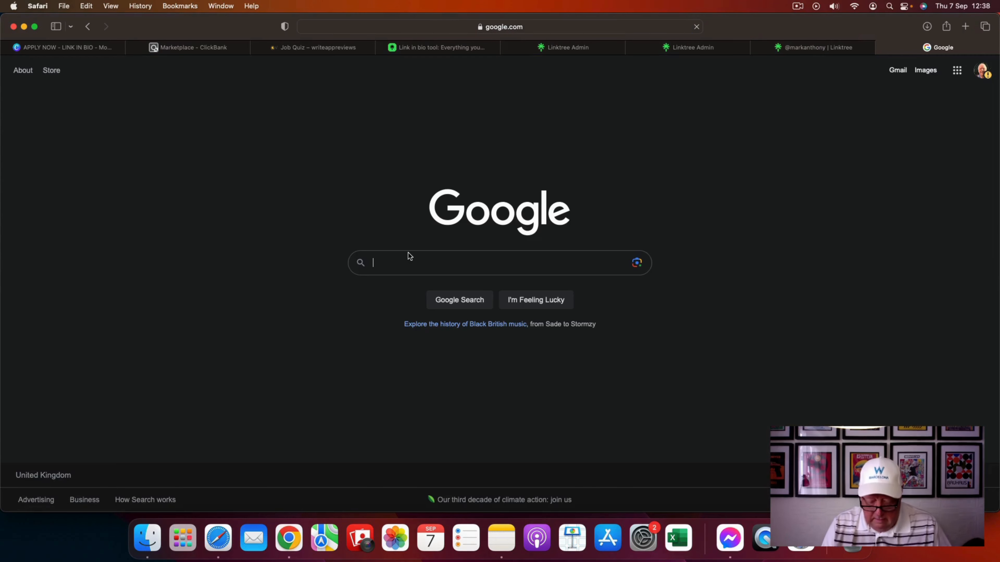
left_click(409, 256)
type("bitly")
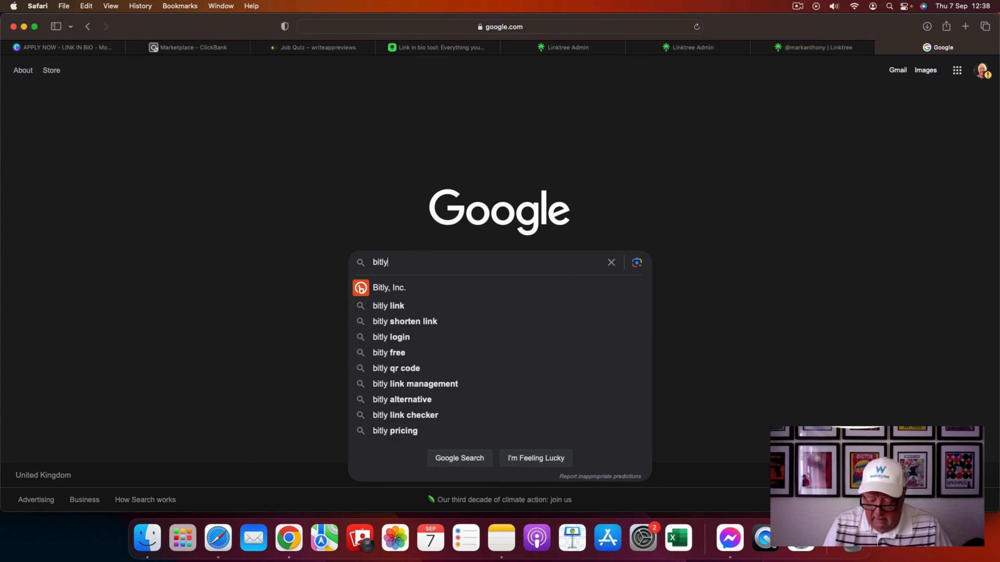
key("Return")
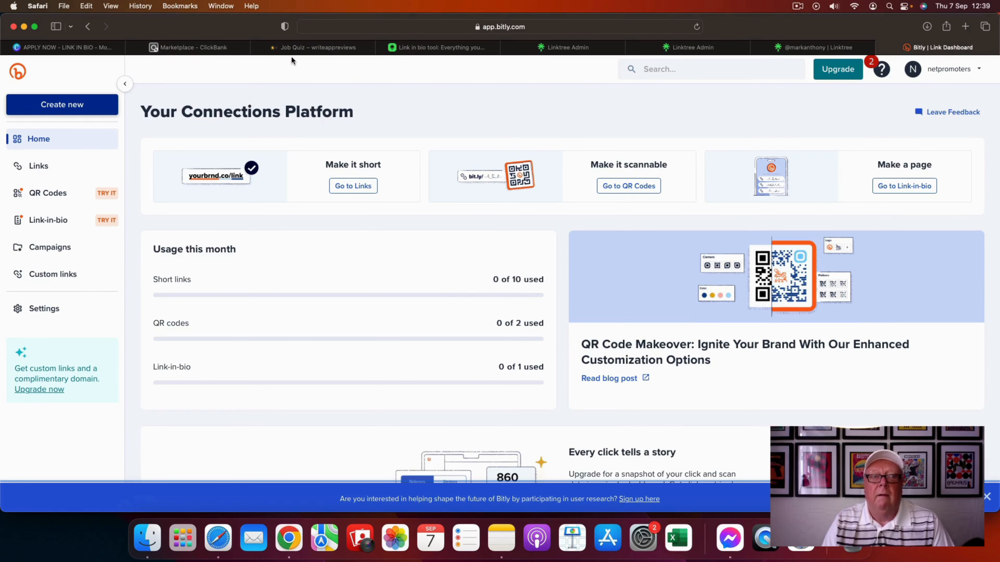
Step: Switch back to the Canva design to replay the video from the start, and open the full video library
left_click(57, 48)
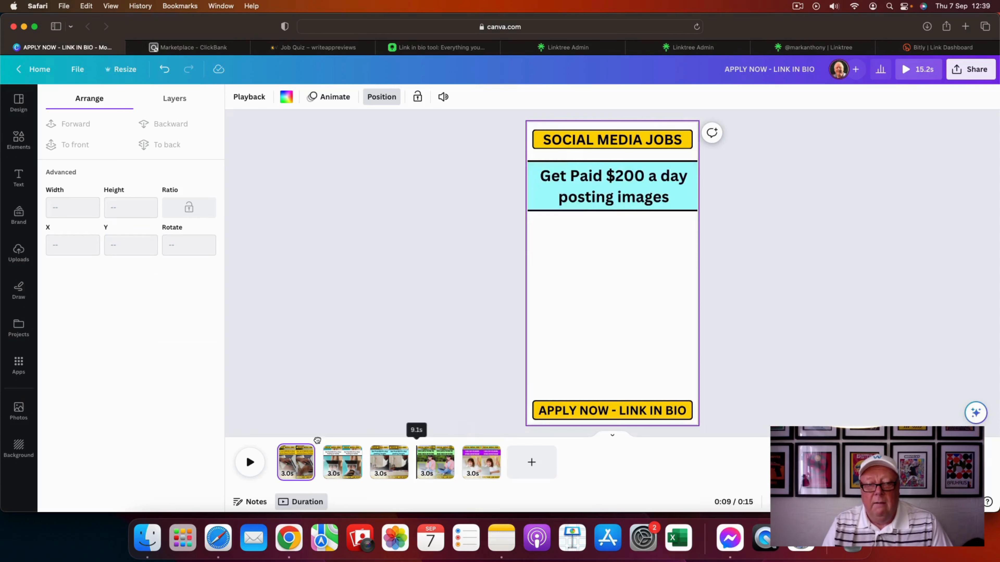
left_click(250, 461)
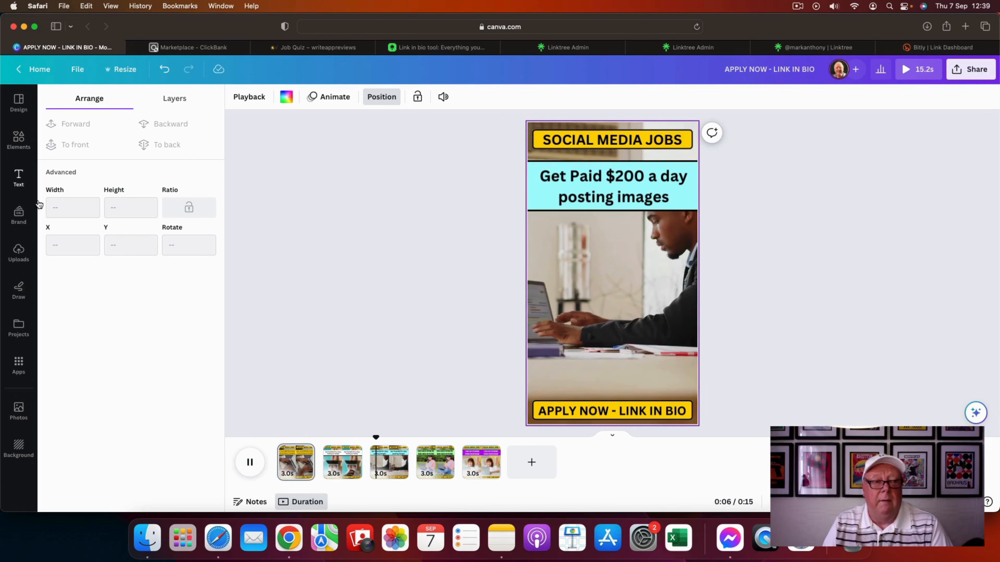
left_click(18, 139)
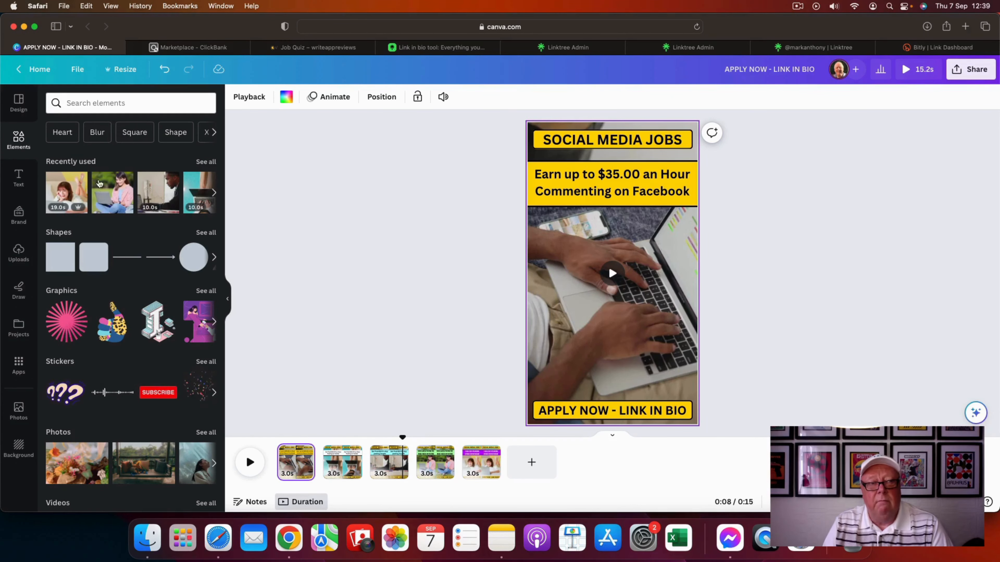
left_click(66, 507)
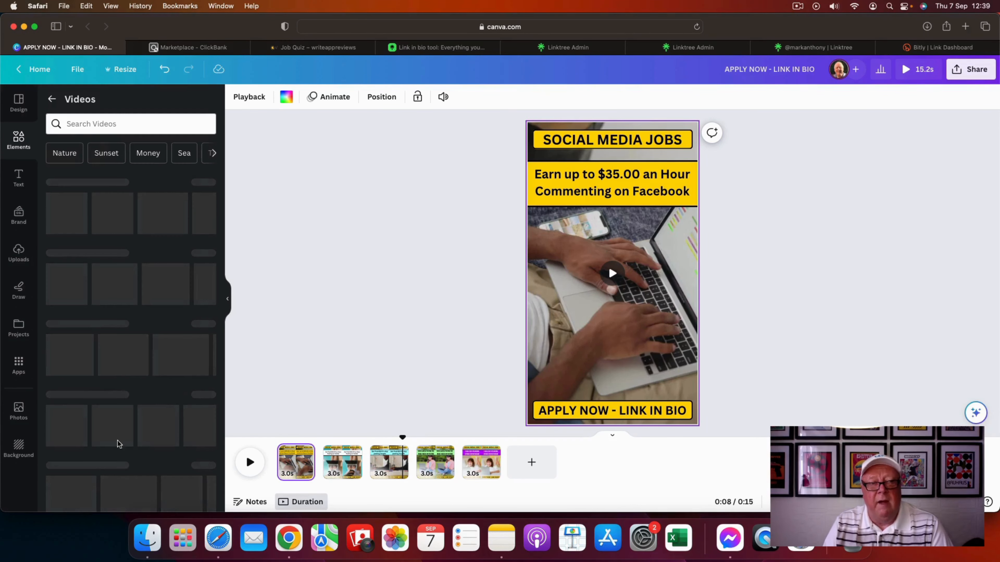